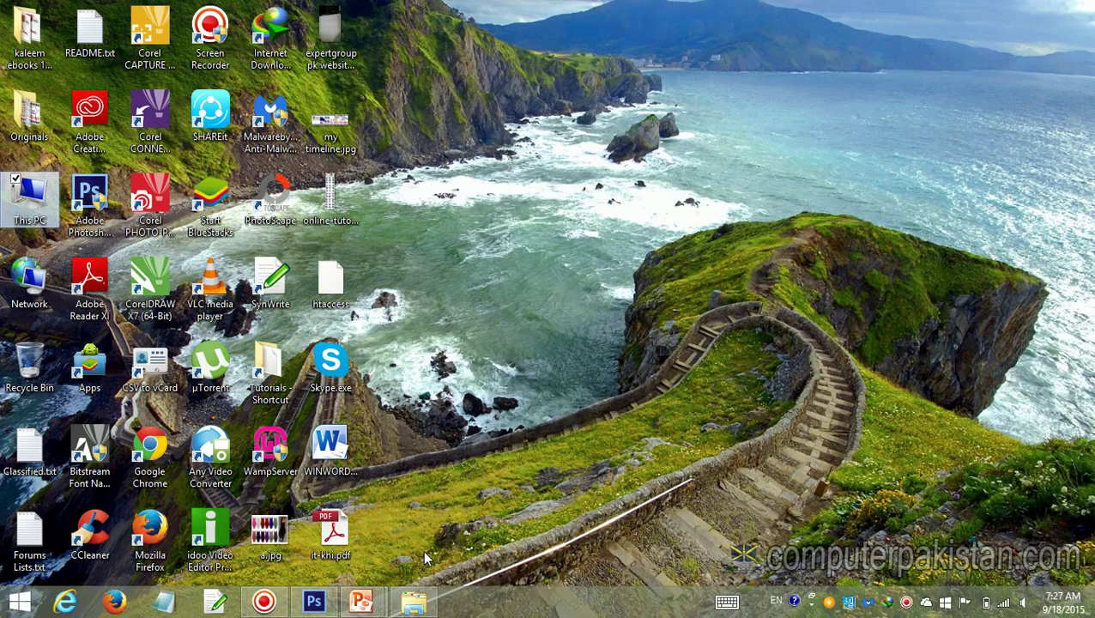
Bring Photoshop forward, then show the Models photo folder in File Explorer.
left_click(326, 611)
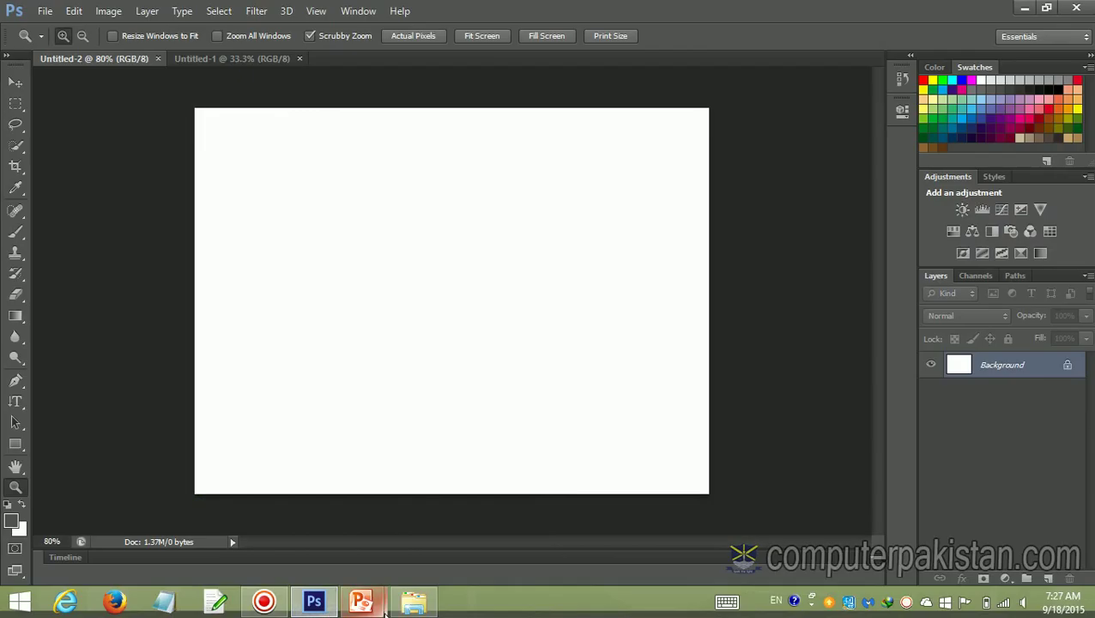
left_click(414, 601)
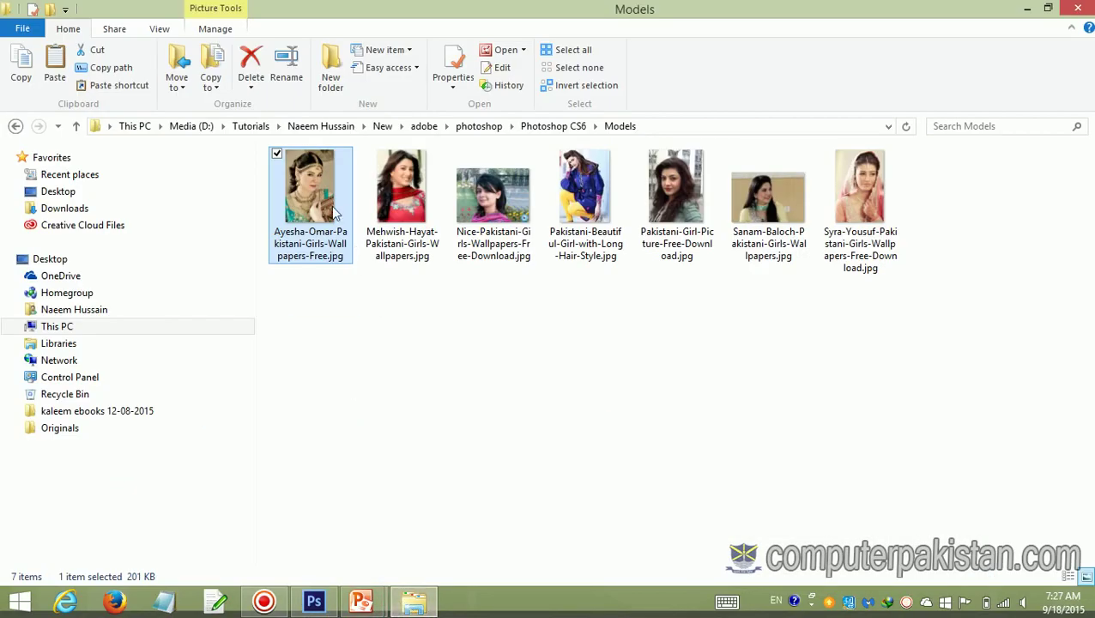
Preview the Ayesha-Omar and following model photos, then drag the Ayesha-Omar file onto Photoshop.
double_click(336, 203)
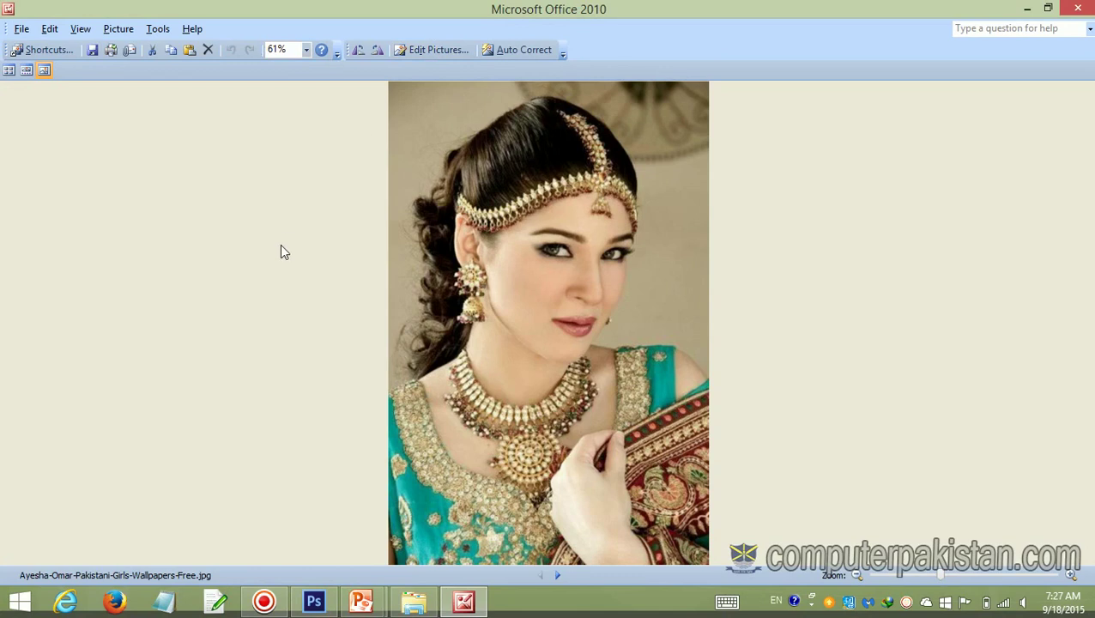
key("Right")
key("Right")
key("Right")
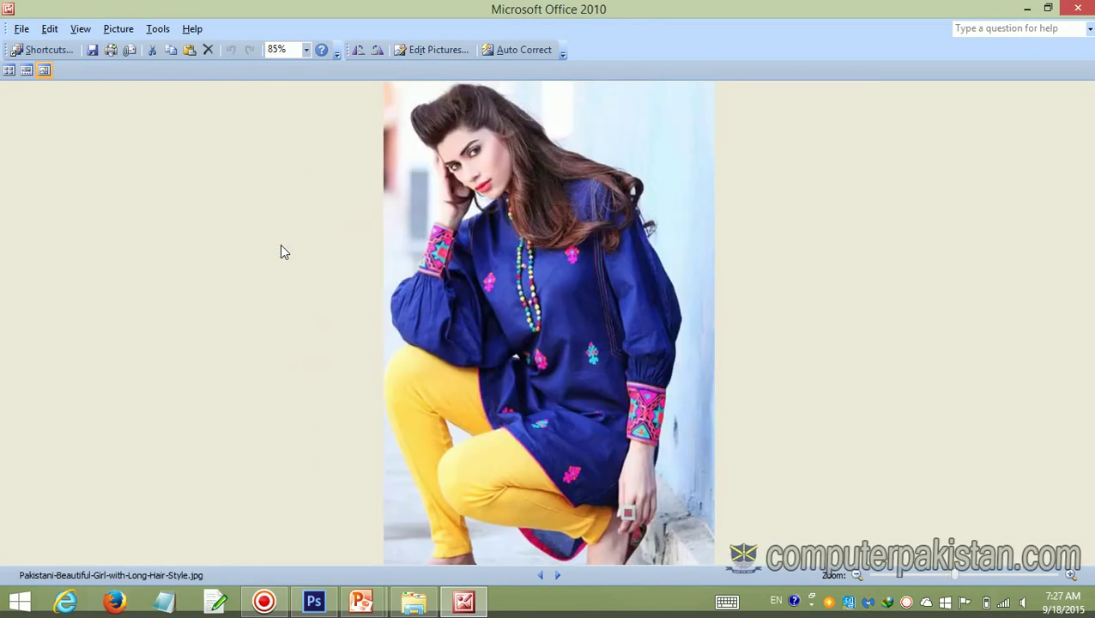
key("Right")
key("Right")
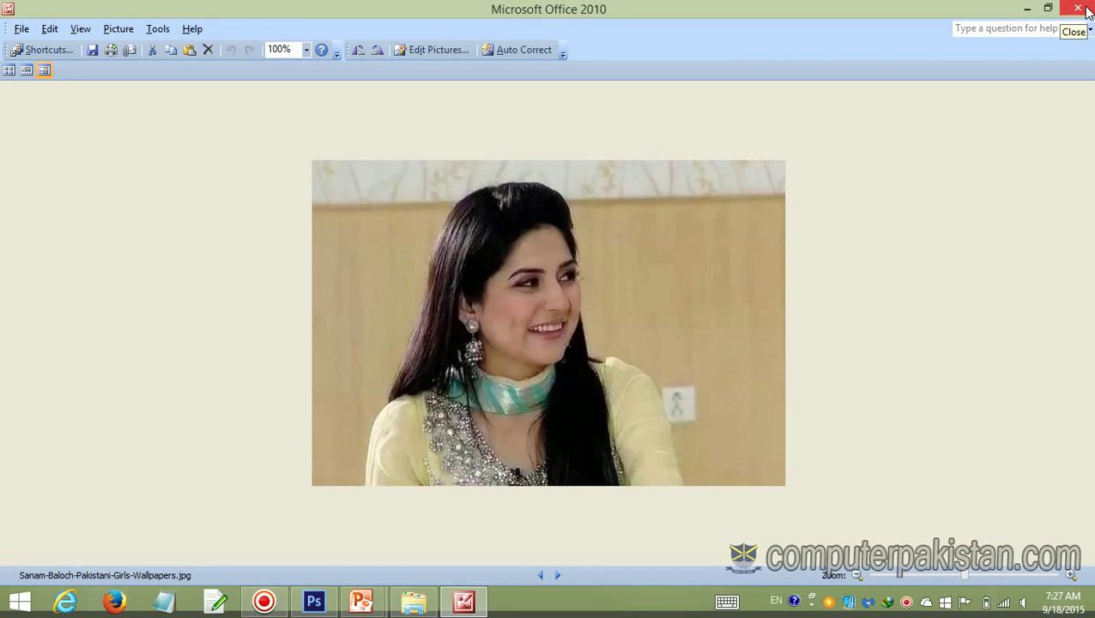
left_click(1078, 9)
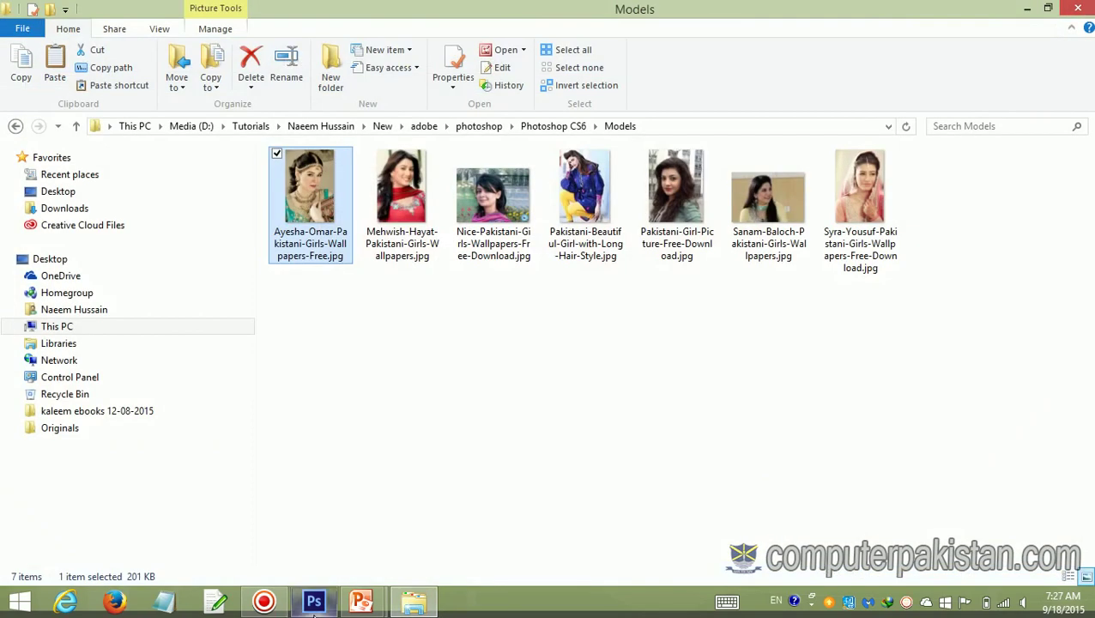
mouse_move(313, 601)
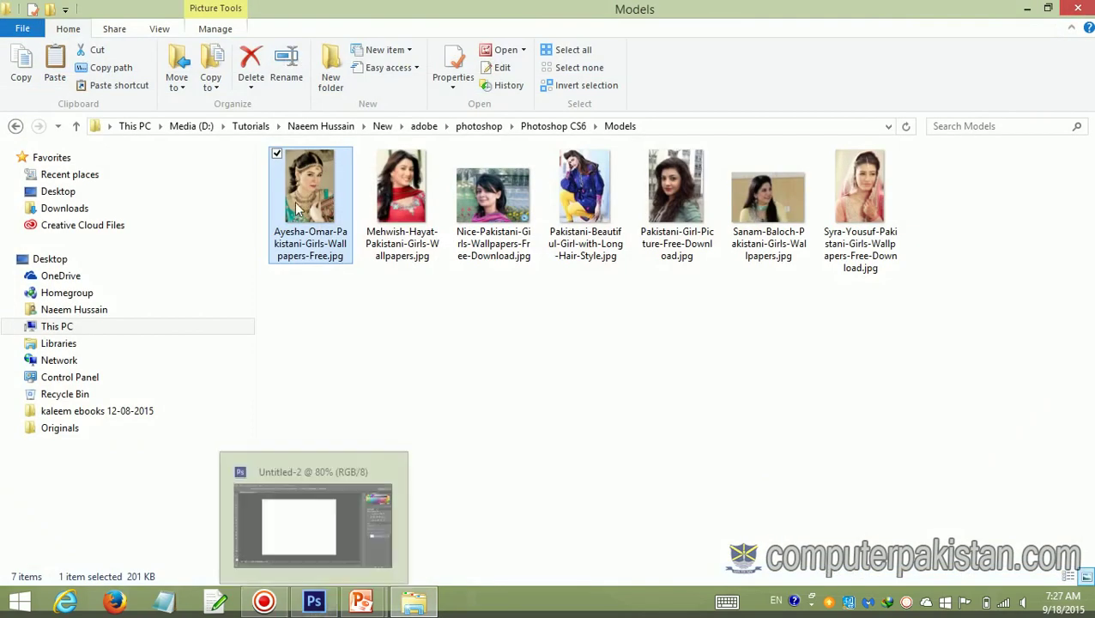
left_click_drag(298, 210, 309, 611)
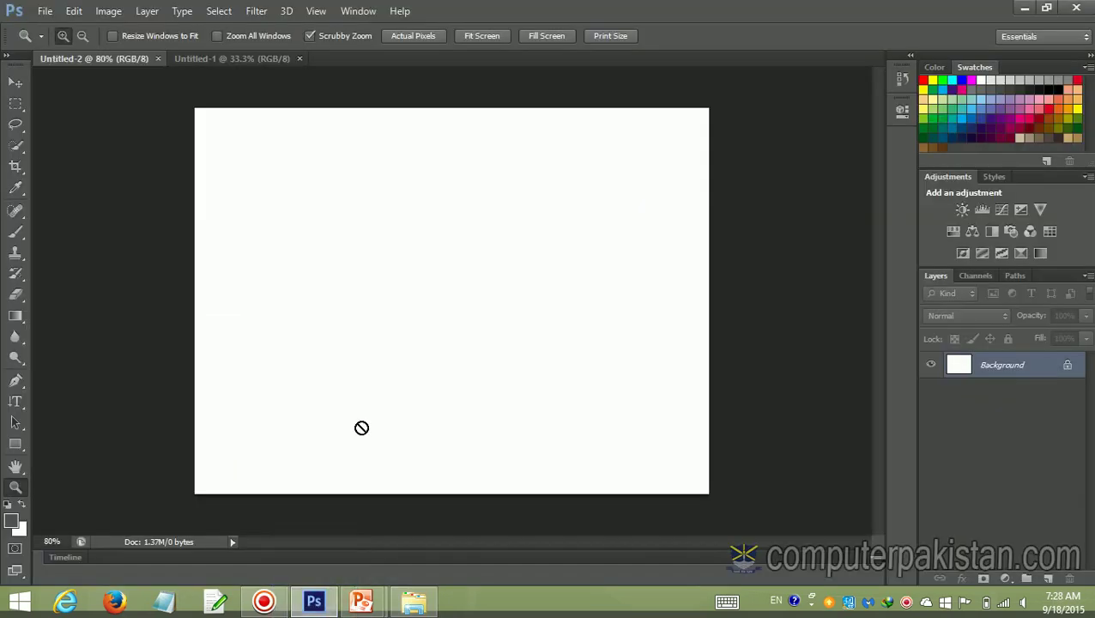
left_click_drag(308, 612, 361, 427)
Start opening a file and browse into the Media (D:) drive's Tutorials folders.
left_click(44, 12)
left_click(53, 45)
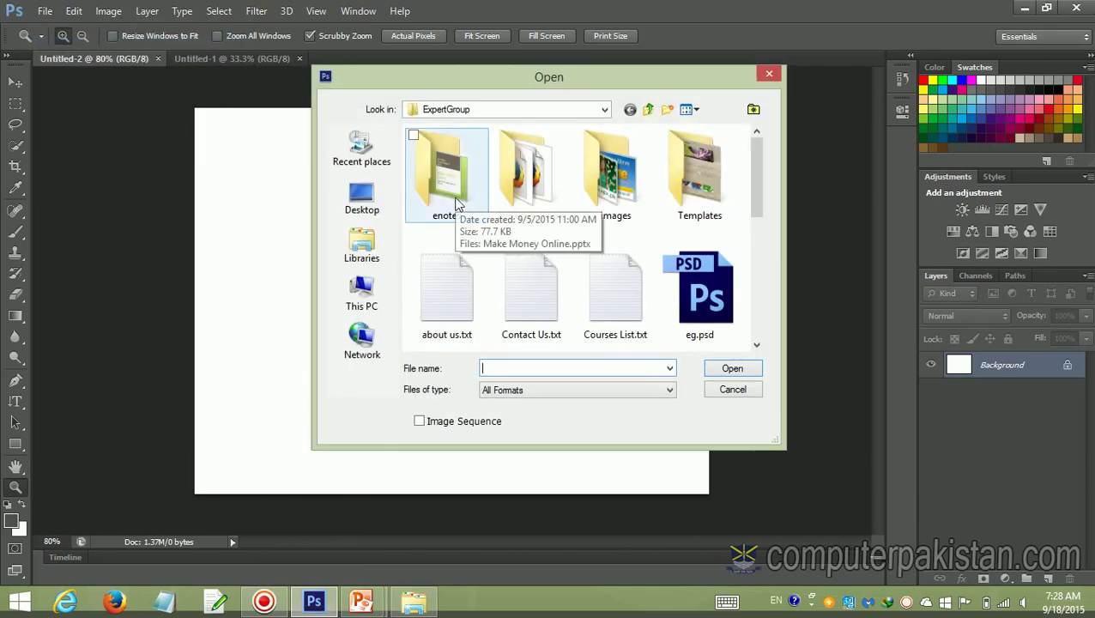
left_click(372, 298)
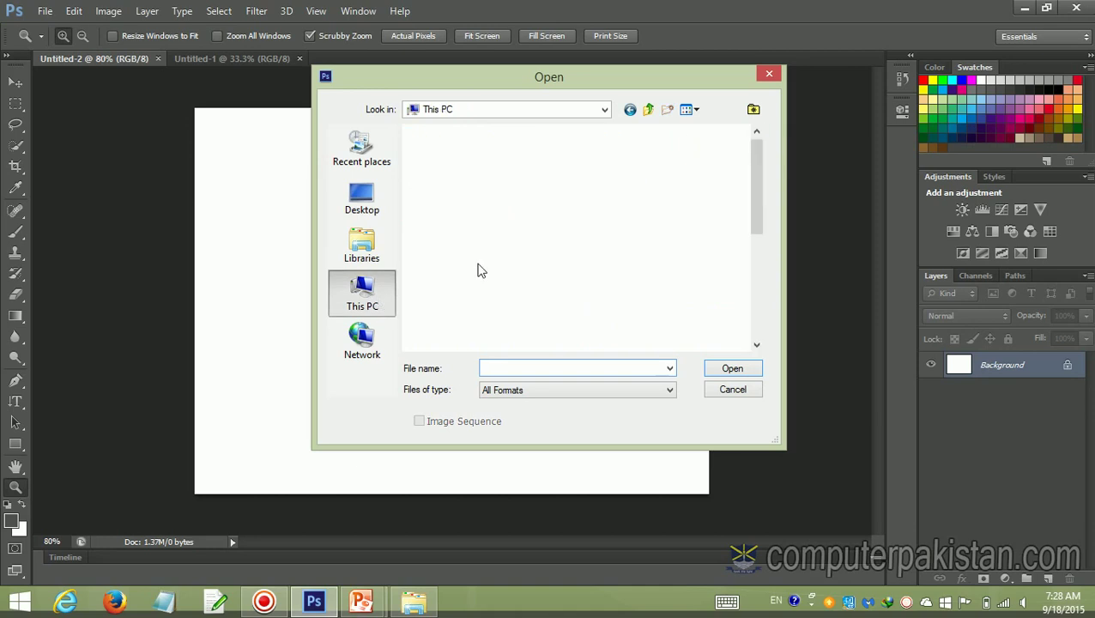
scroll(507, 262, "down", 2)
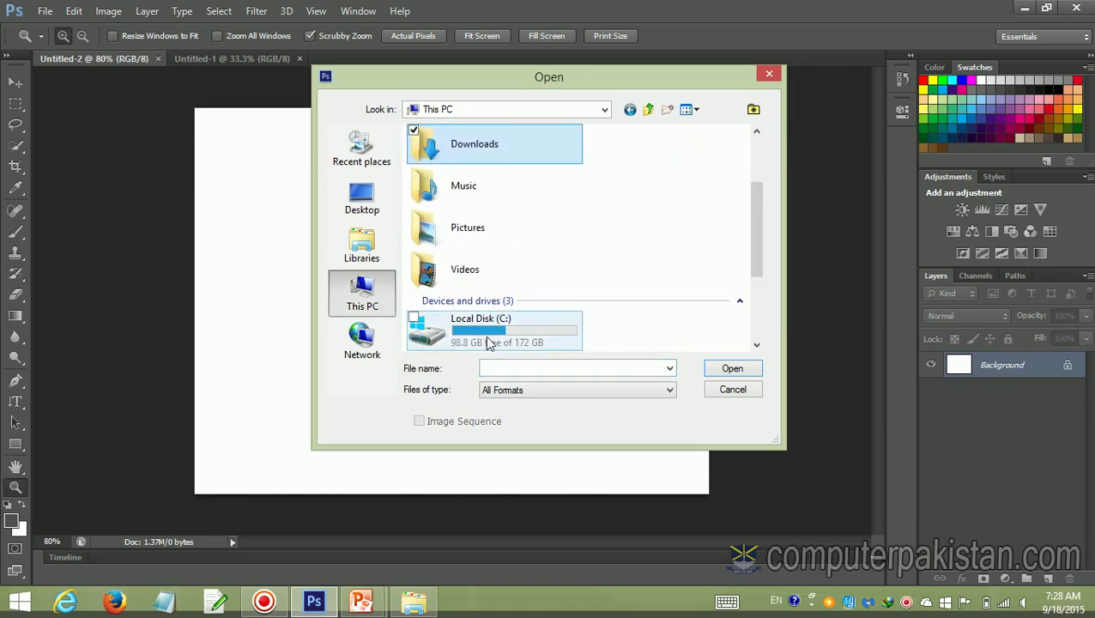
scroll(488, 334, "down", 3)
scroll(489, 340, "down", 1)
double_click(493, 225)
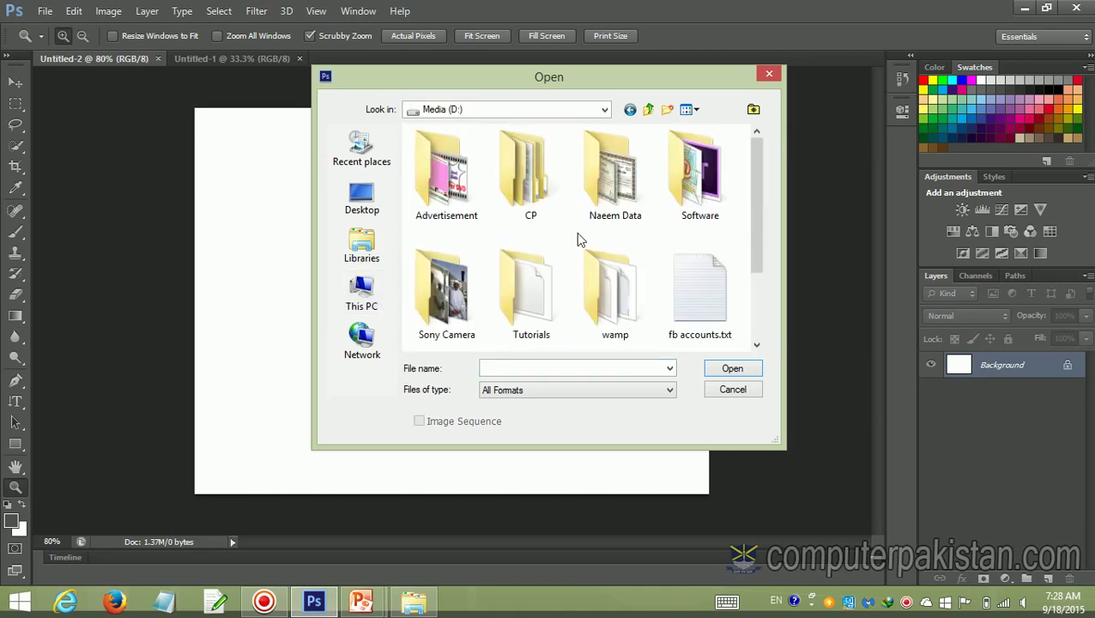
double_click(530, 328)
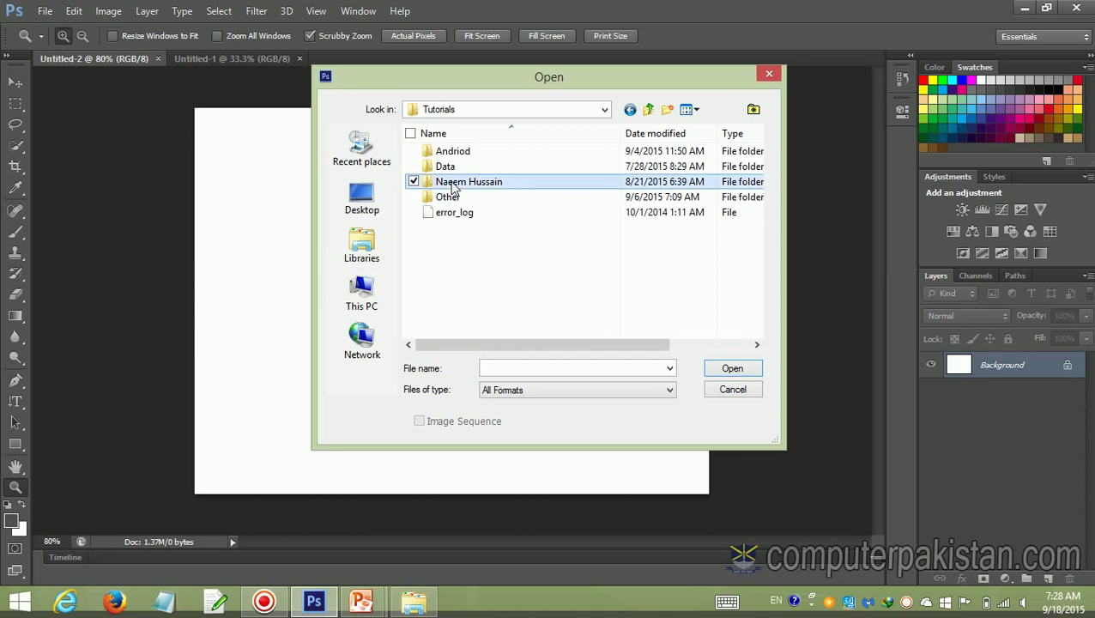
double_click(450, 186)
Navigate through New, adobe, photoshop, Photoshop CS6 to Models and open the Ayesha-Omar photo.
double_click(442, 151)
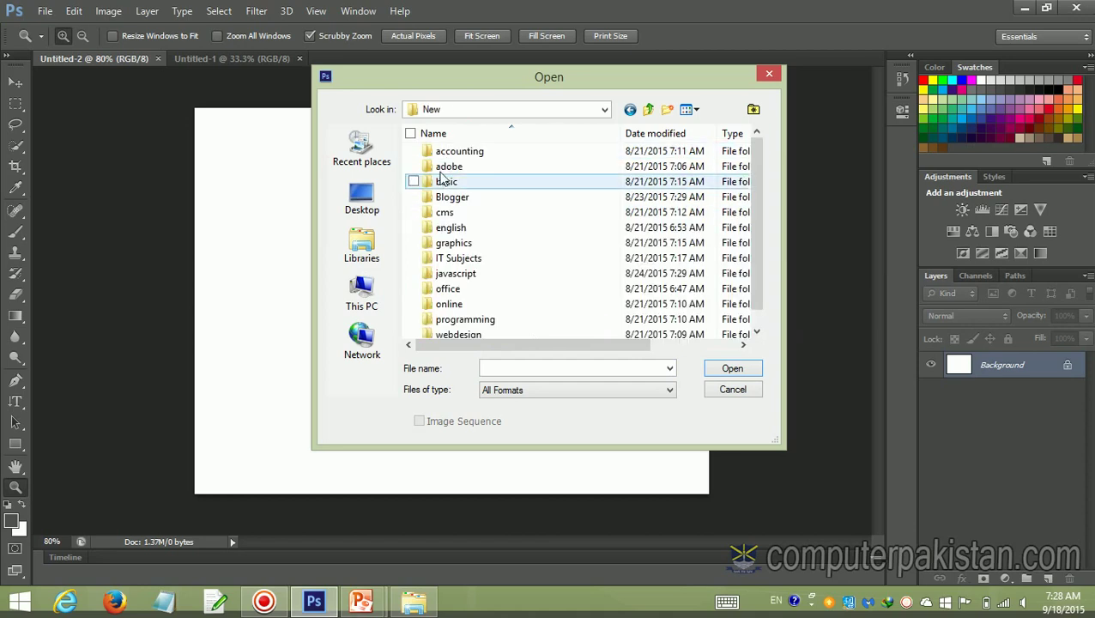
double_click(440, 169)
double_click(449, 215)
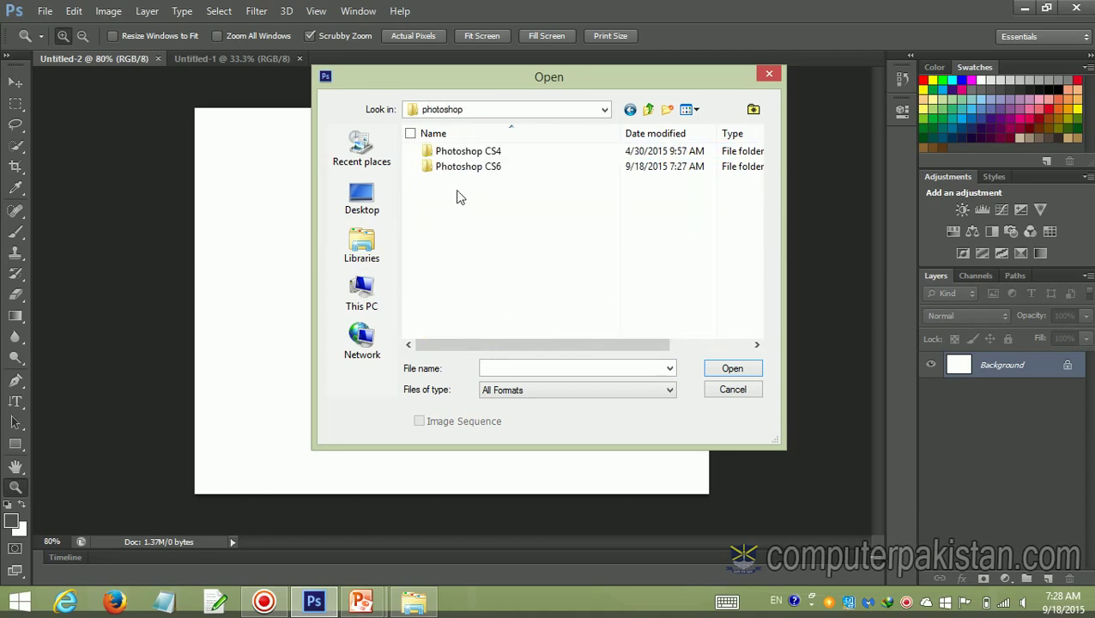
left_click(467, 170)
double_click(466, 171)
left_click(532, 198)
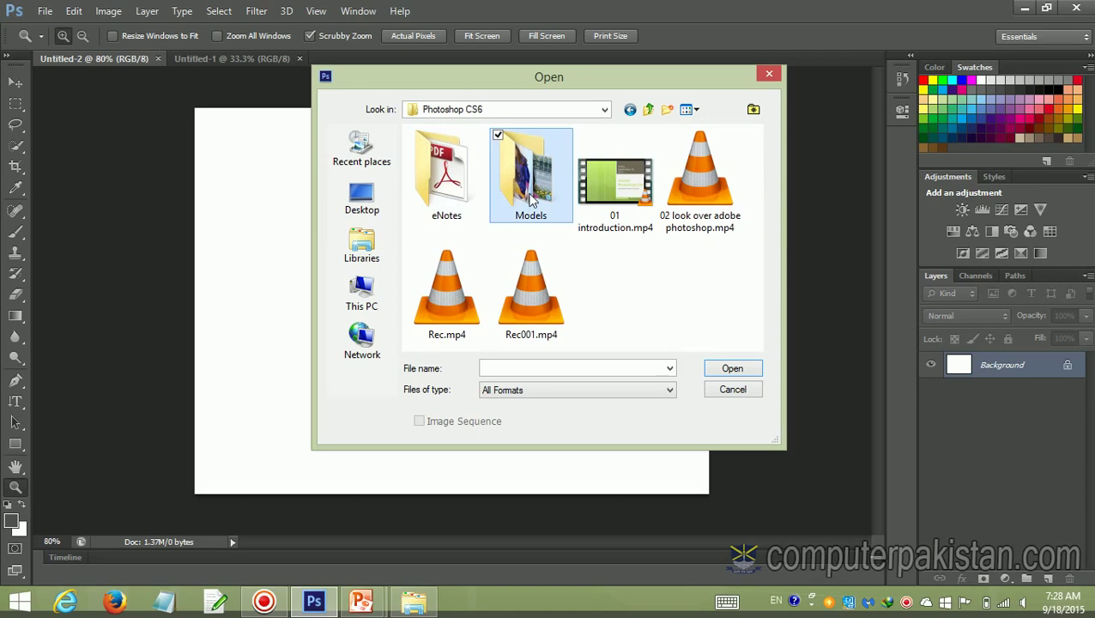
double_click(531, 198)
left_click(446, 172)
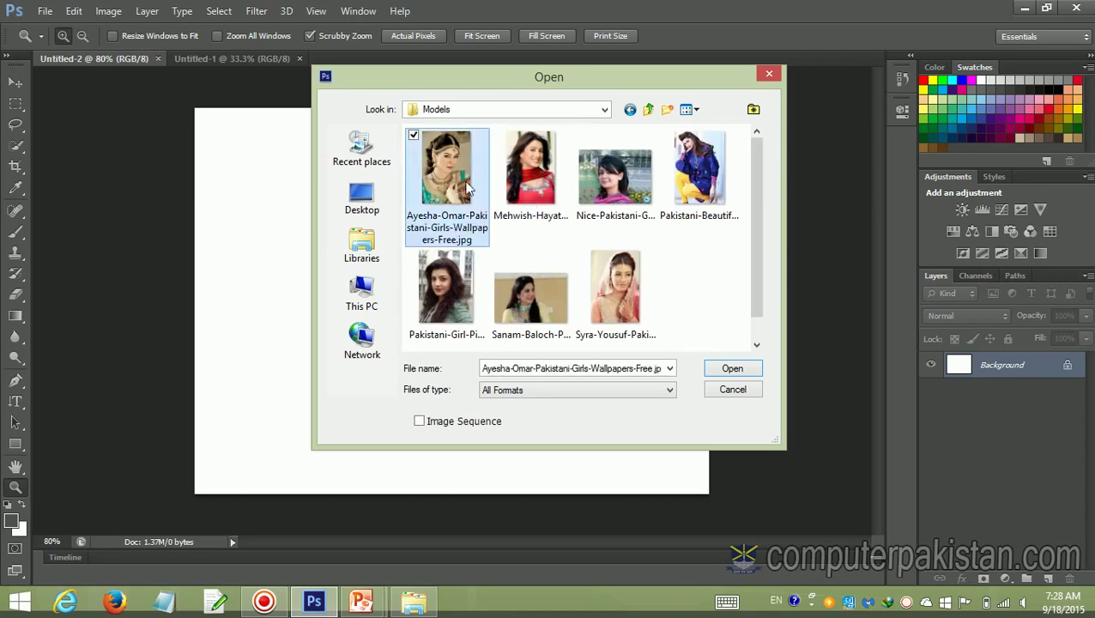
left_click(730, 368)
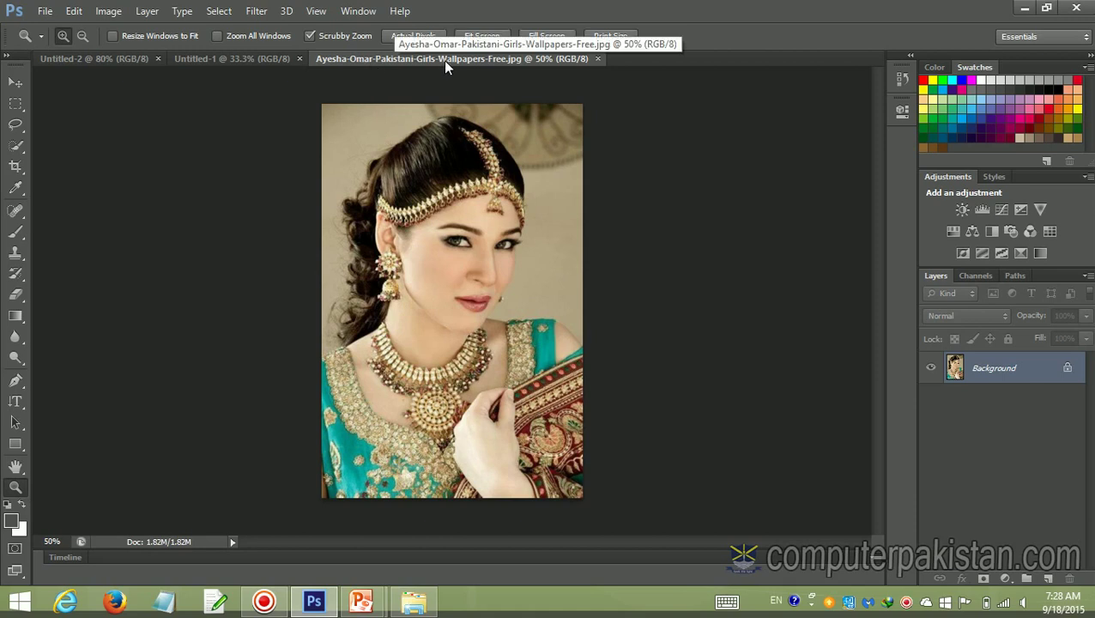
Open the Mehwish-Hayat photo as a new document and zoom in to inspect it.
left_click(47, 12)
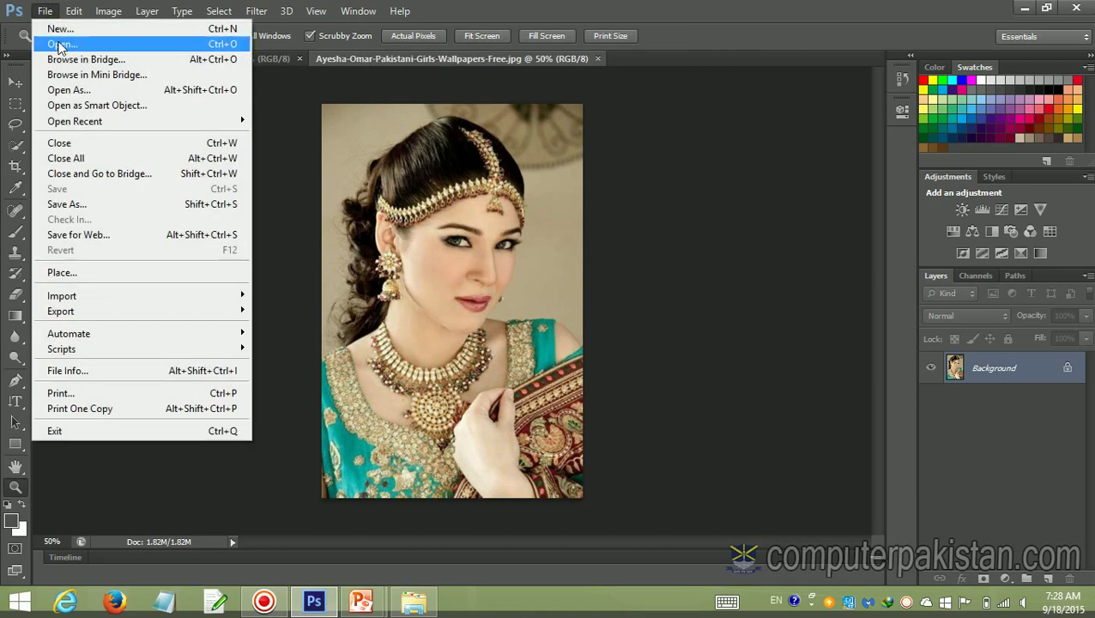
left_click(63, 43)
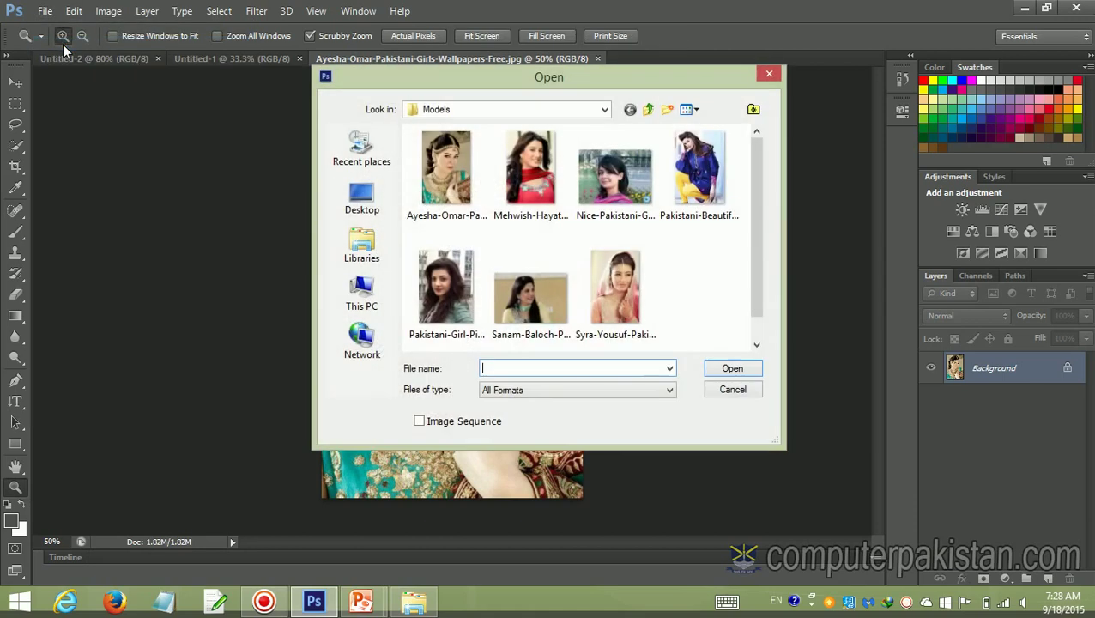
left_click(515, 184)
left_click(718, 371)
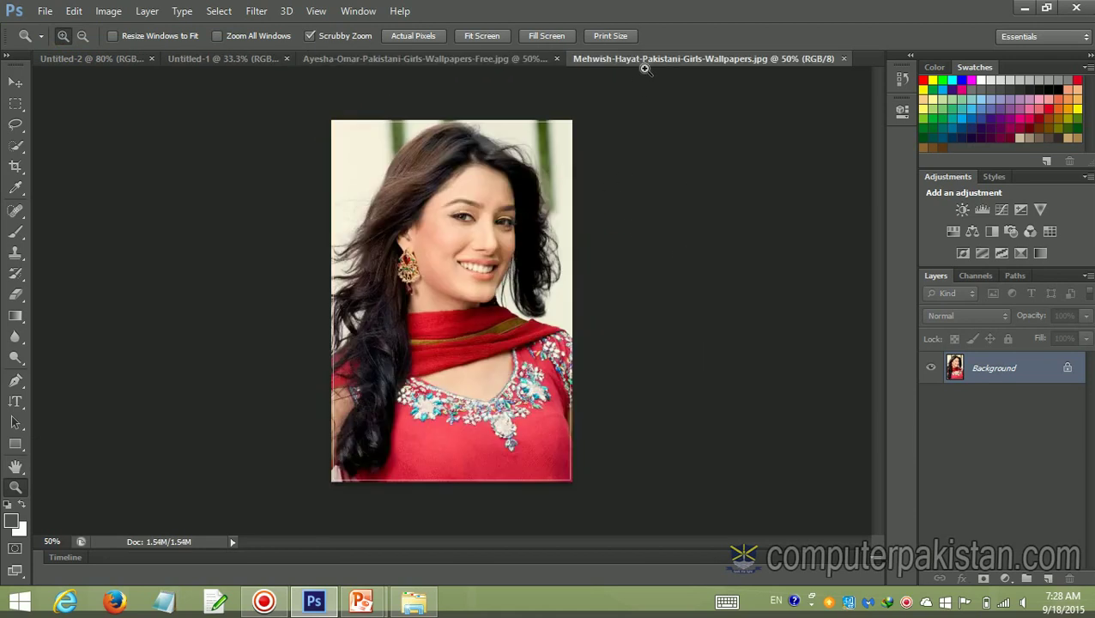
left_click(645, 69)
left_click(465, 55)
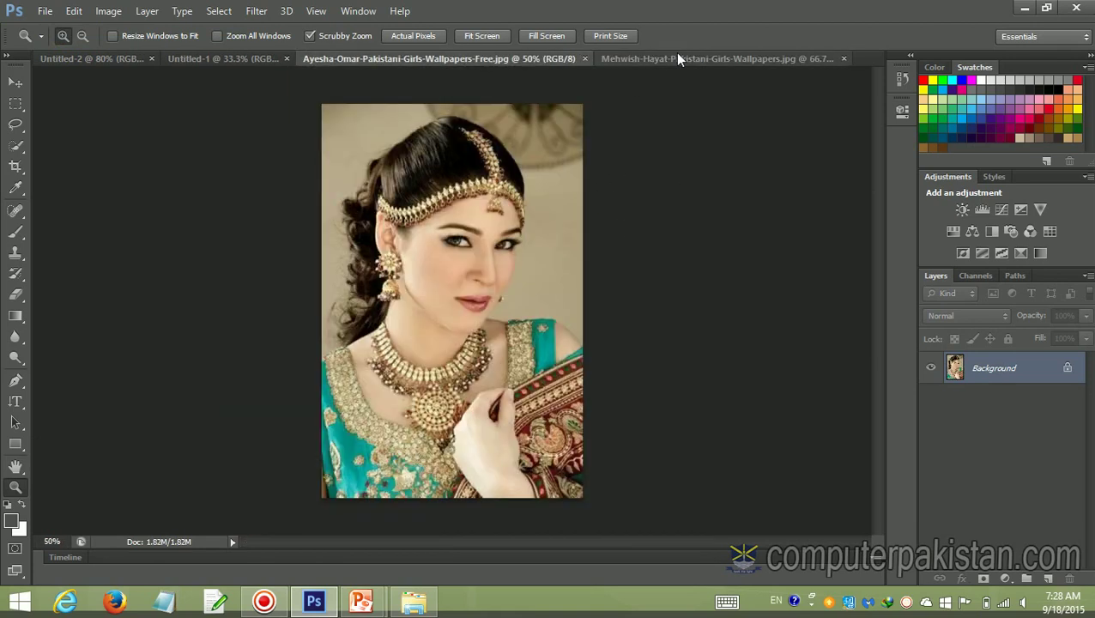
left_click(684, 53)
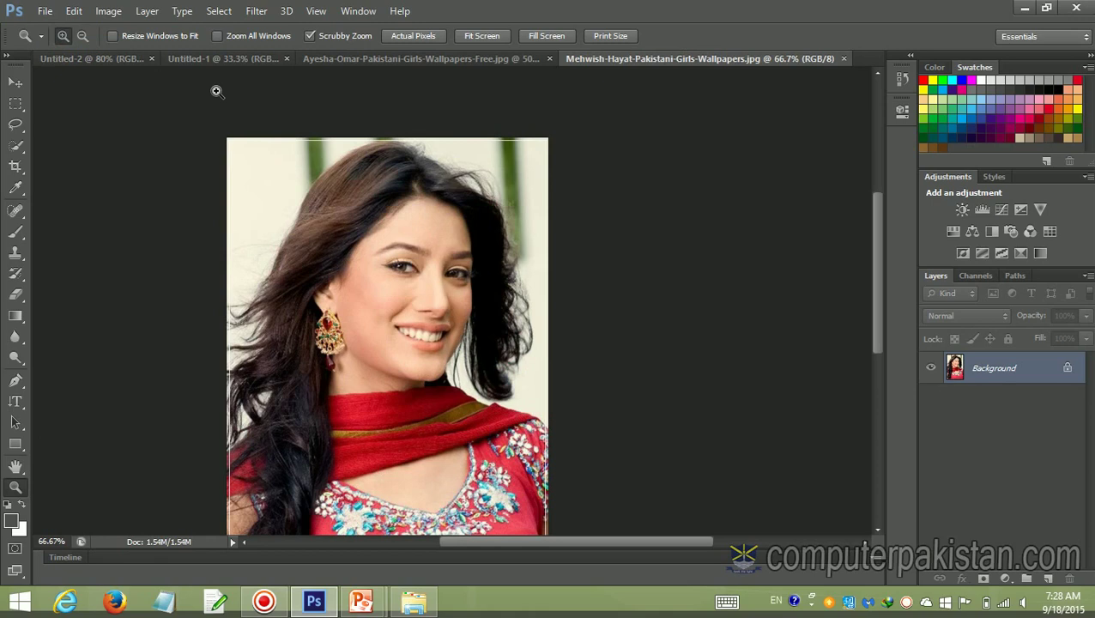
mouse_move(506, 546)
left_mouse_down()
mouse_move(427, 546)
mouse_move(489, 544)
mouse_move(481, 556)
left_mouse_up()
scroll(397, 450, "down", 5)
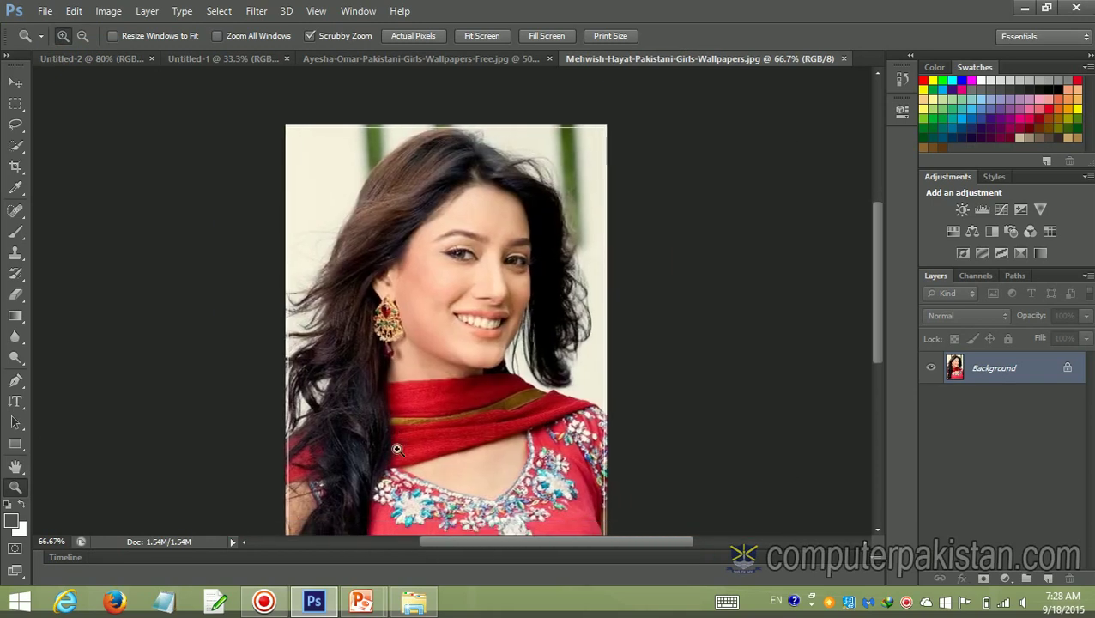
scroll(397, 450, "up", 5)
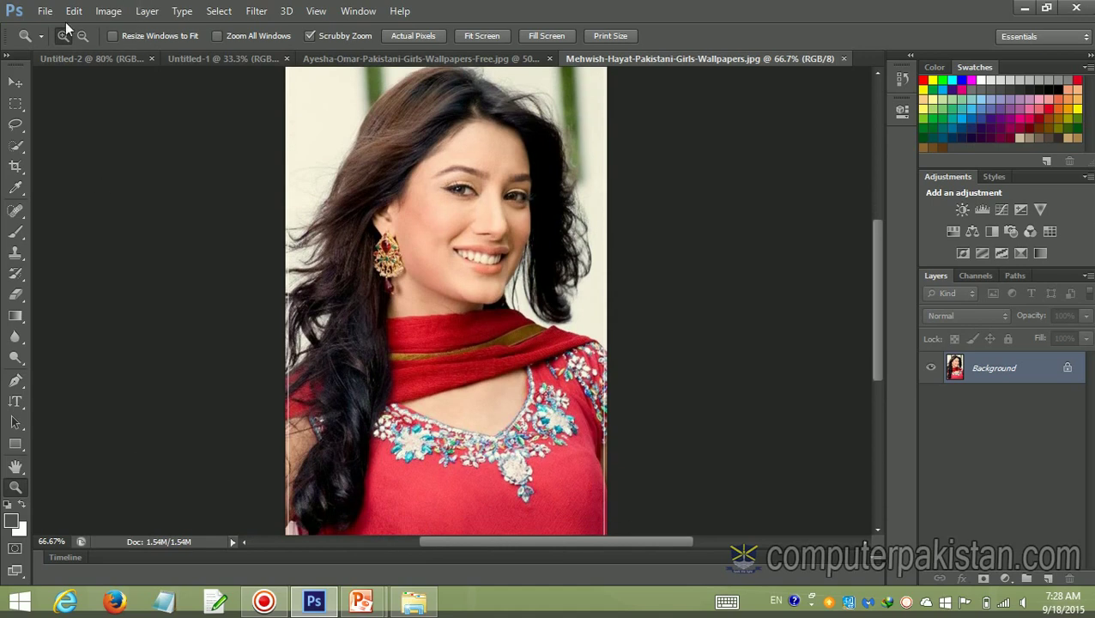
Close the unused Untitled-1 document and return to the blank Untitled-2 canvas.
left_click(209, 56)
left_click(294, 58)
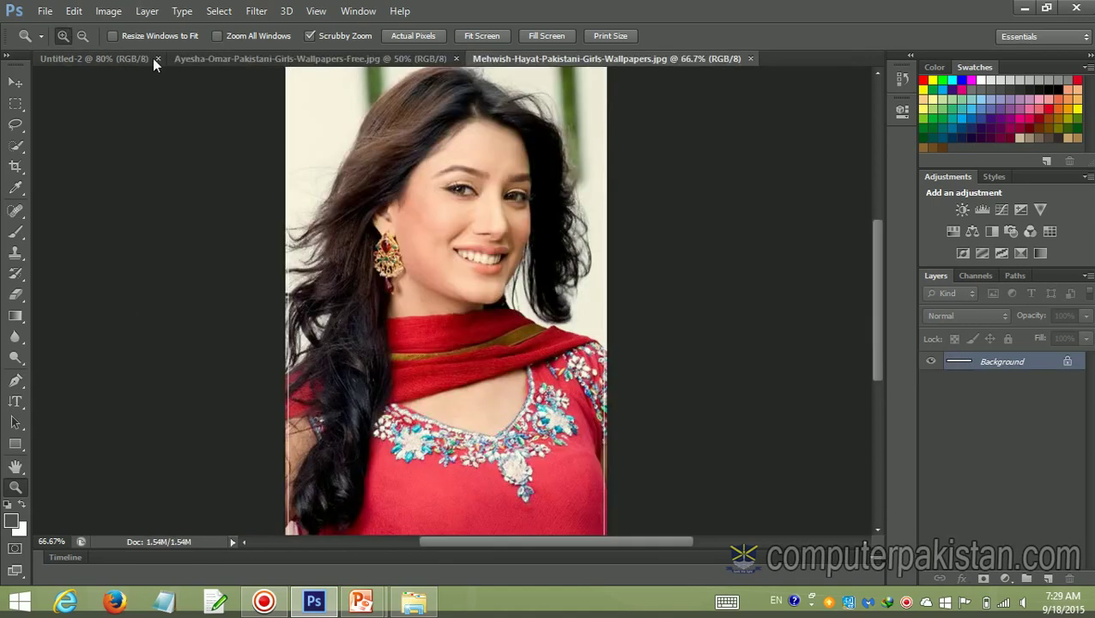
left_click(113, 58)
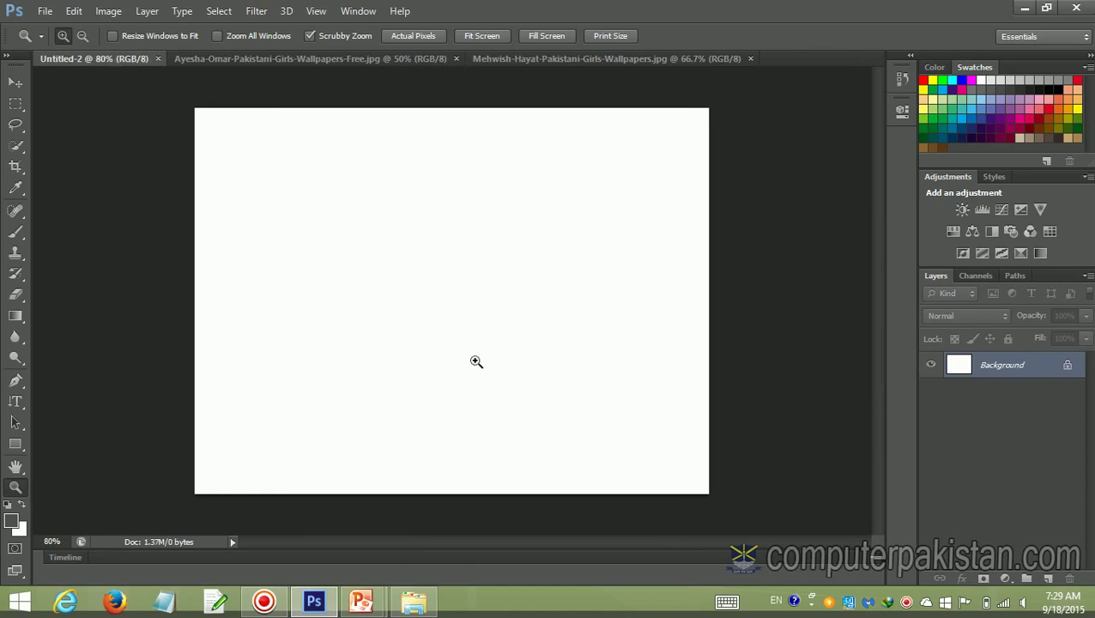
Place the Ayesha-Omar photo into Untitled-2 and commit it along the canvas's left edge.
left_click(43, 16)
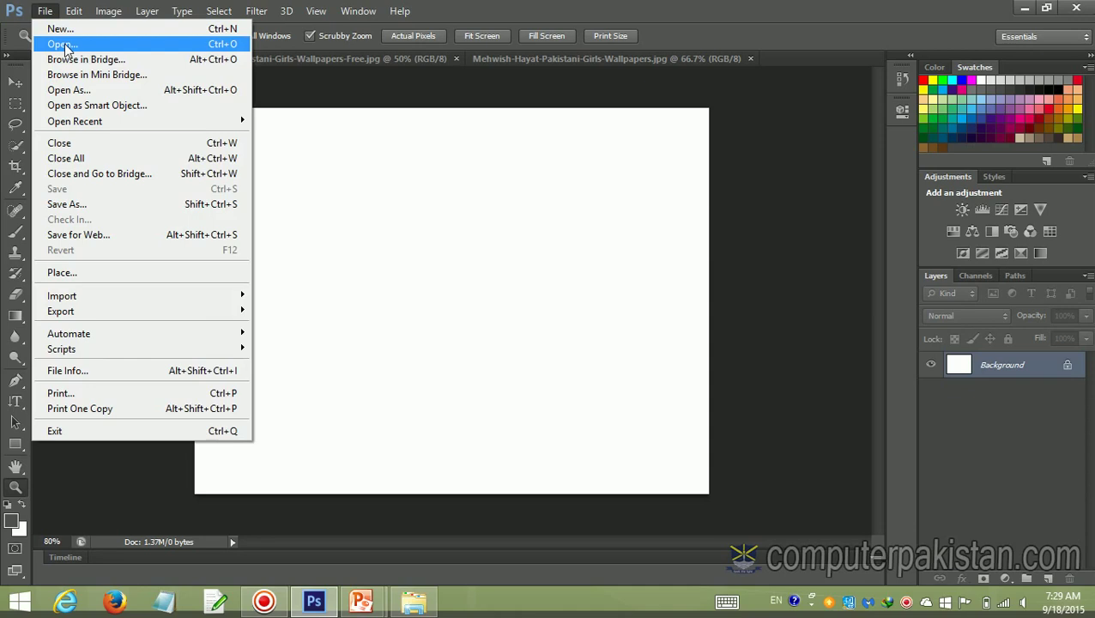
left_click(73, 274)
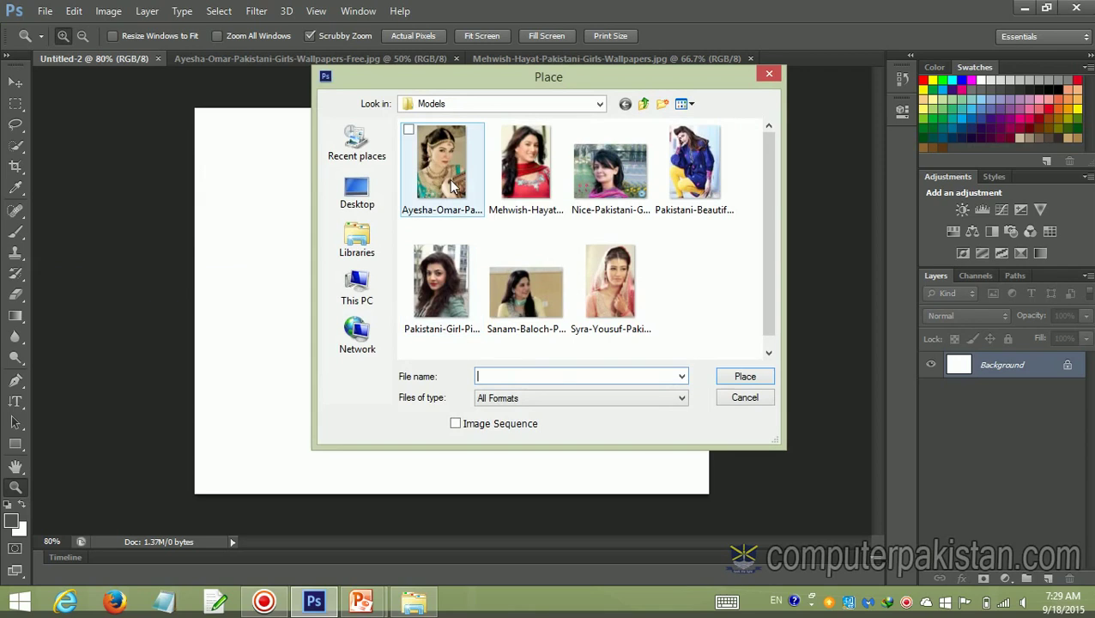
left_click(455, 187)
left_click(736, 377)
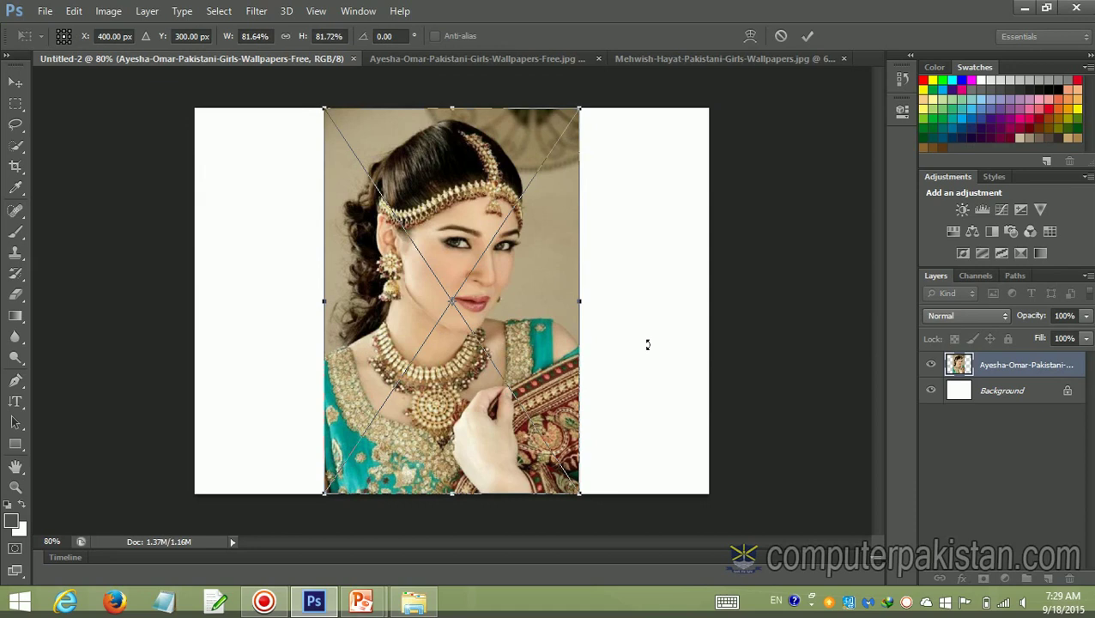
mouse_move(437, 222)
left_mouse_down()
mouse_move(302, 223)
mouse_move(313, 224)
left_mouse_up()
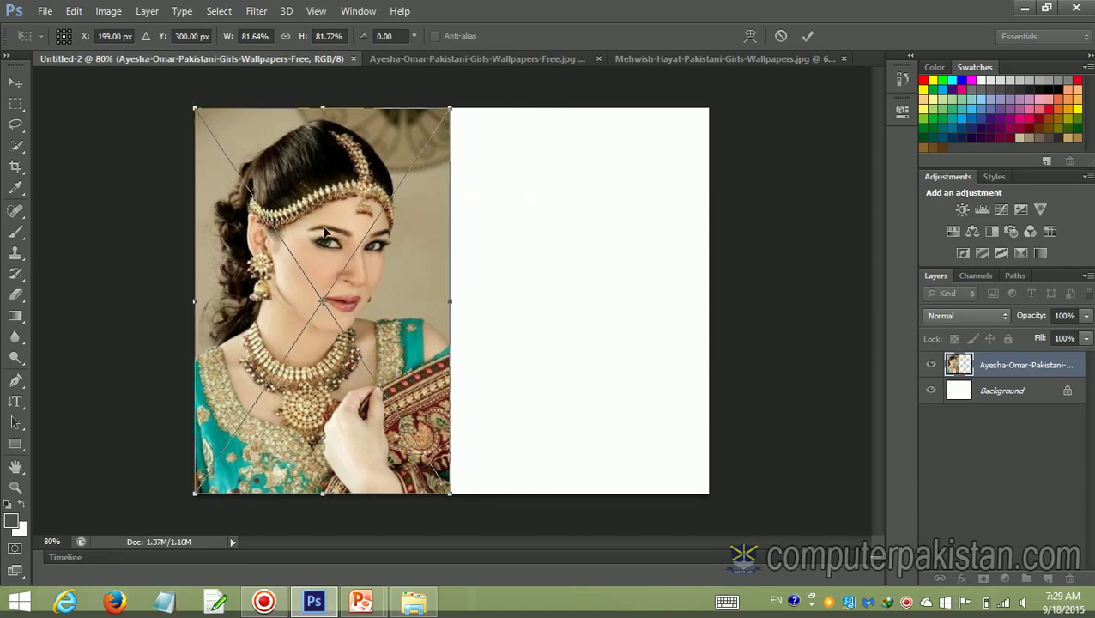
key("Return")
key("z")
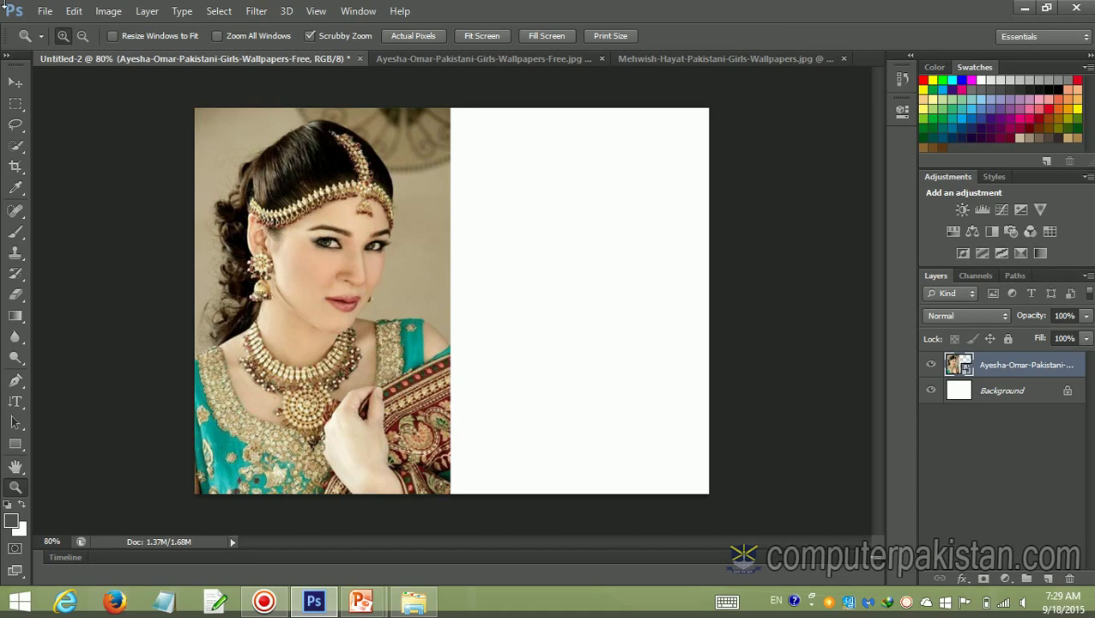
Place the blue-tunic Pakistani-Beautiful photo and commit it across the canvas's right half.
left_click(43, 11)
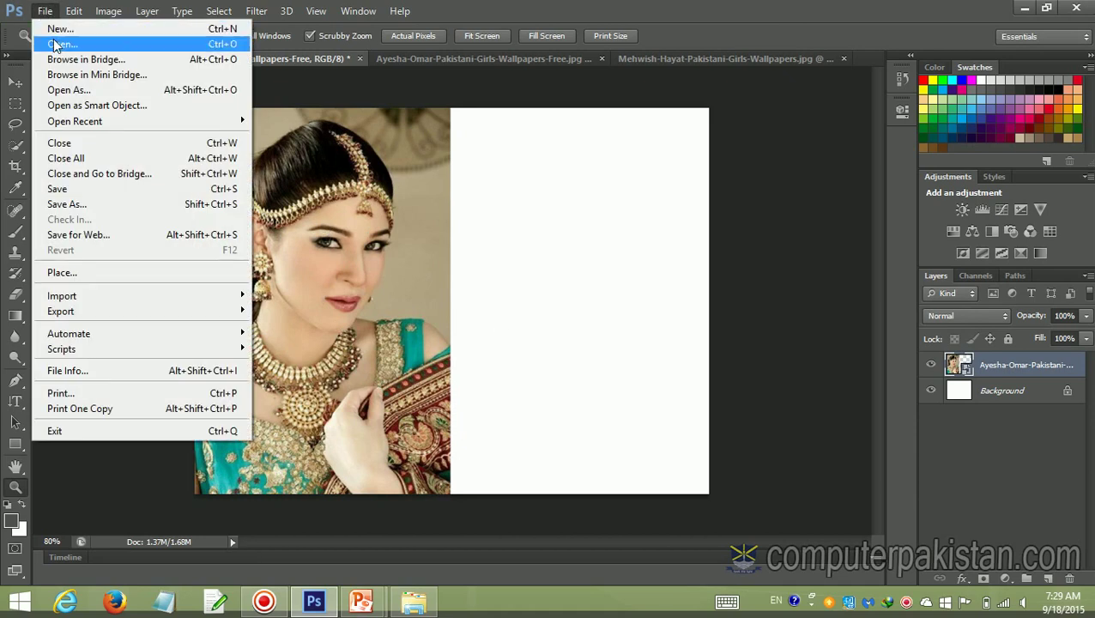
left_click(63, 273)
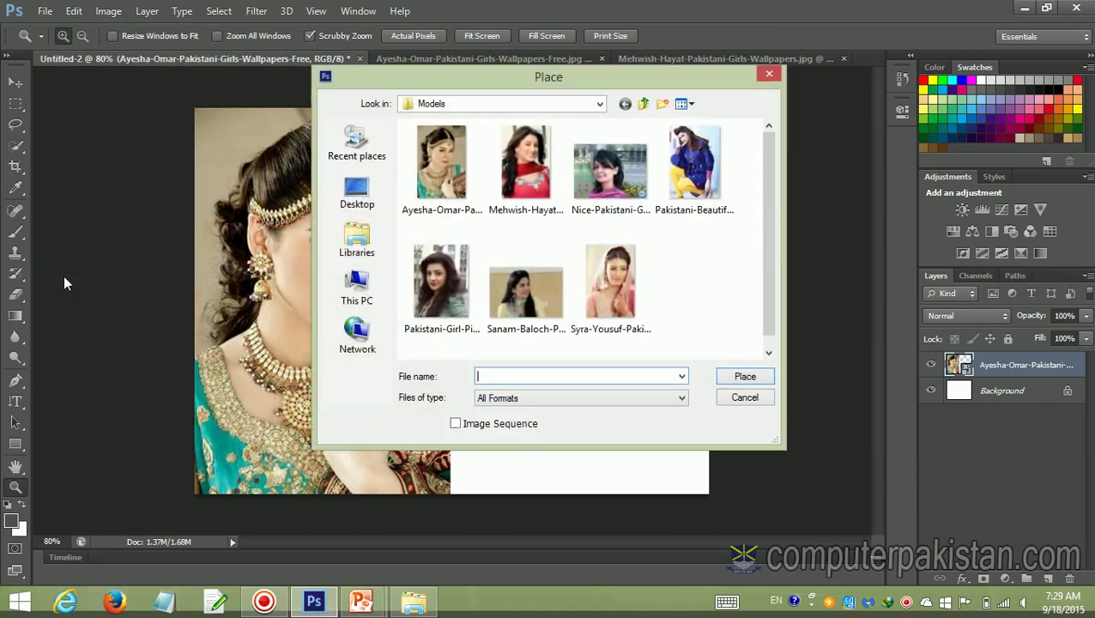
left_click(709, 195)
left_click(734, 379)
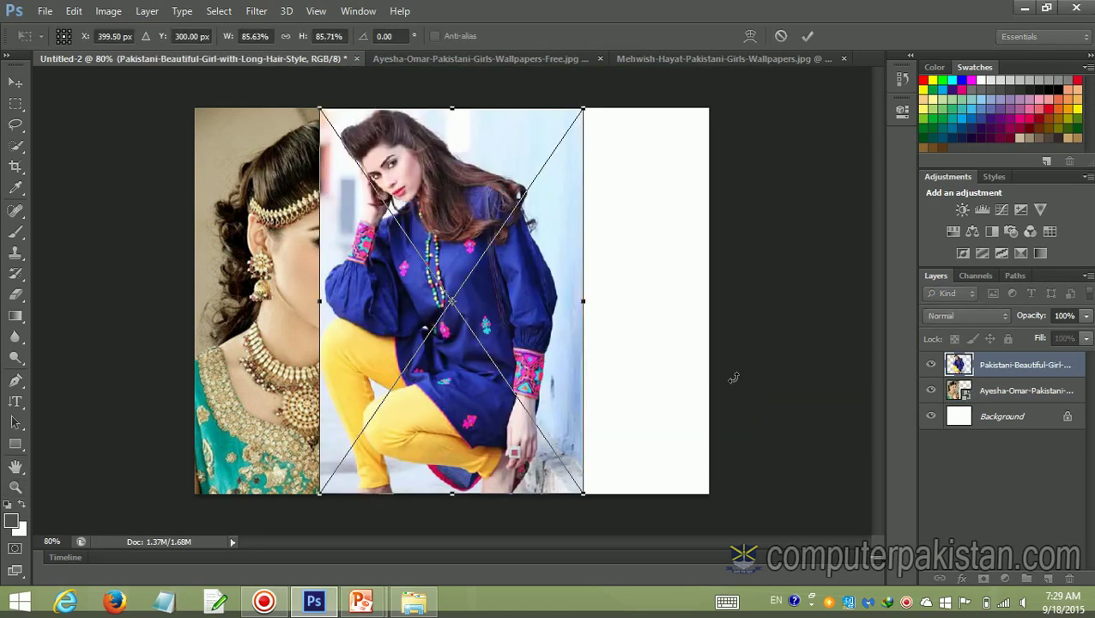
mouse_move(550, 365)
left_mouse_down()
mouse_move(699, 376)
mouse_move(681, 369)
left_mouse_up()
key("Return")
key("z")
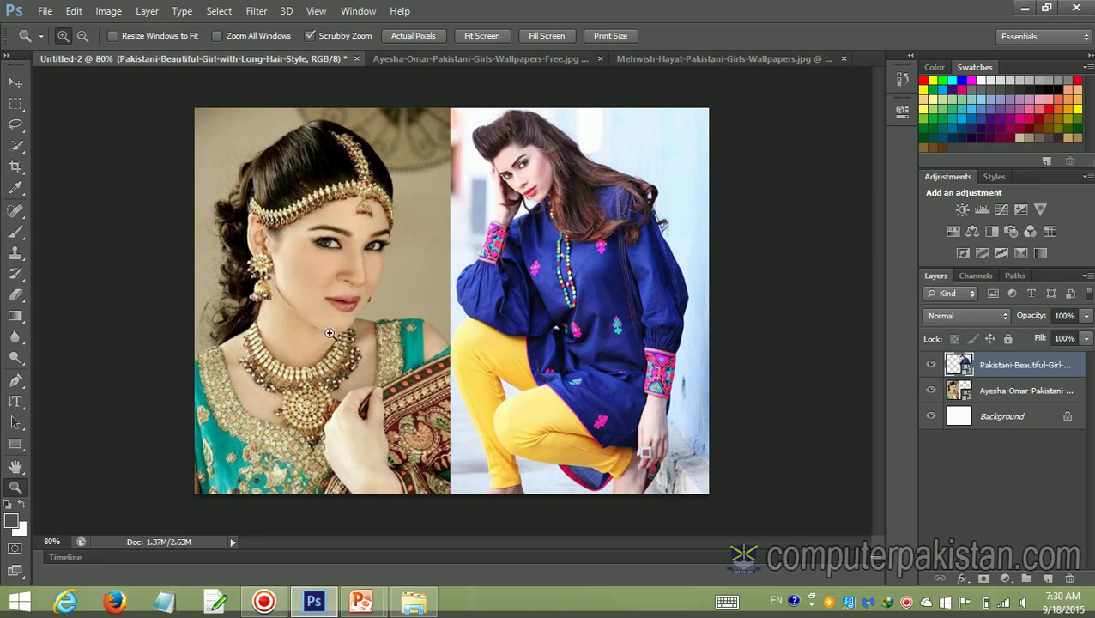
Float the Ayesha-Omar and Mehwish-Hayat source photos into windows and close them both.
left_click(397, 58)
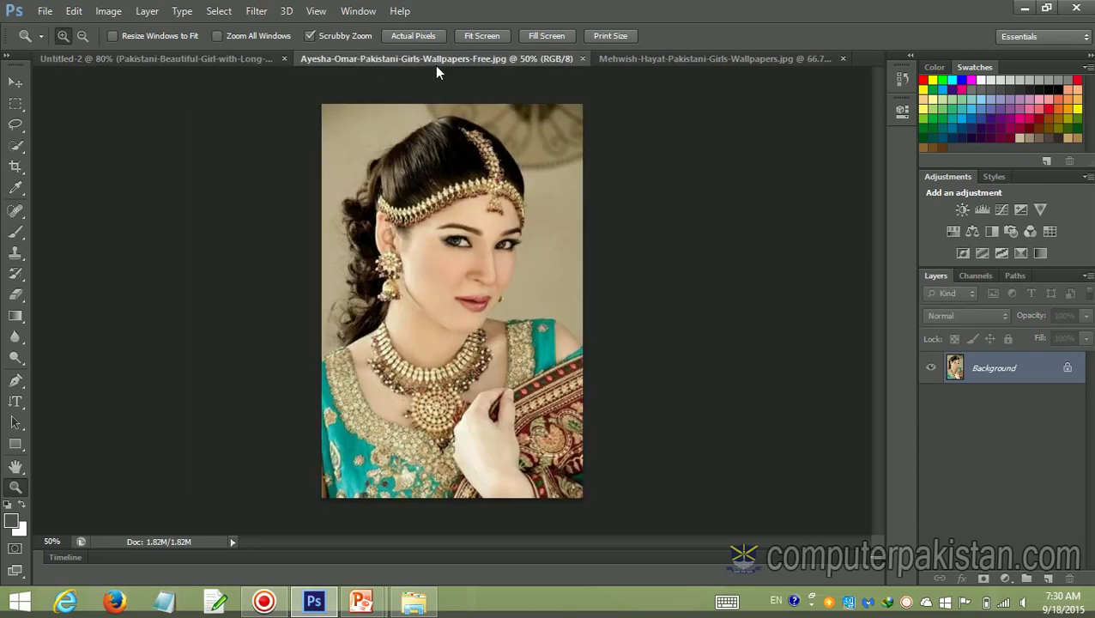
left_click_drag(429, 57, 455, 154)
left_click_drag(560, 59, 576, 142)
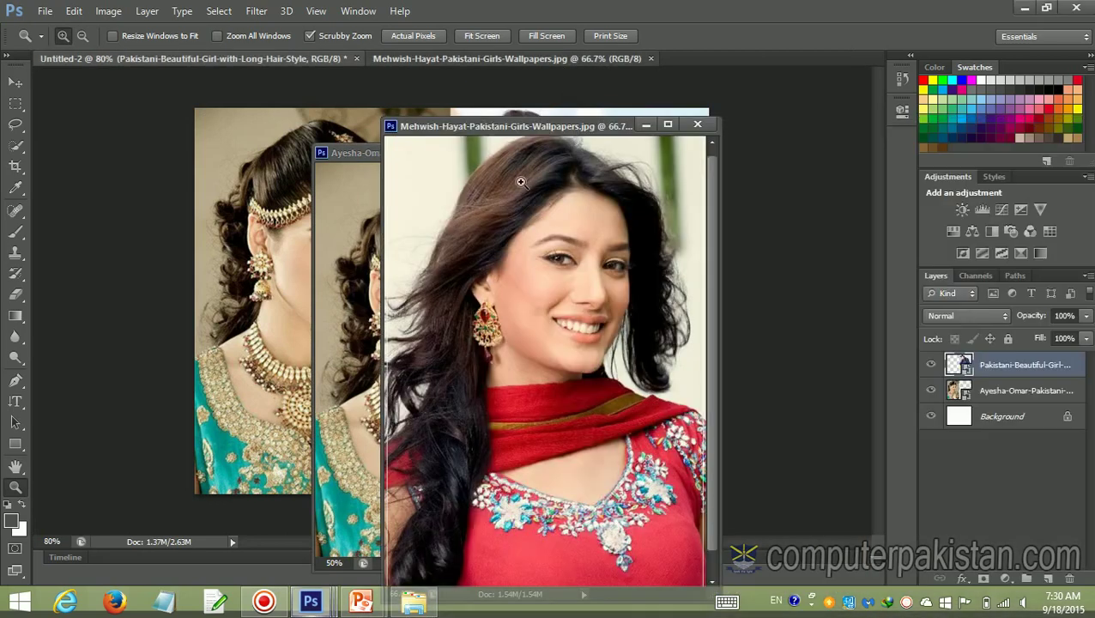
left_click(203, 60)
mouse_move(347, 153)
left_mouse_down()
mouse_move(682, 158)
mouse_move(831, 102)
left_mouse_up()
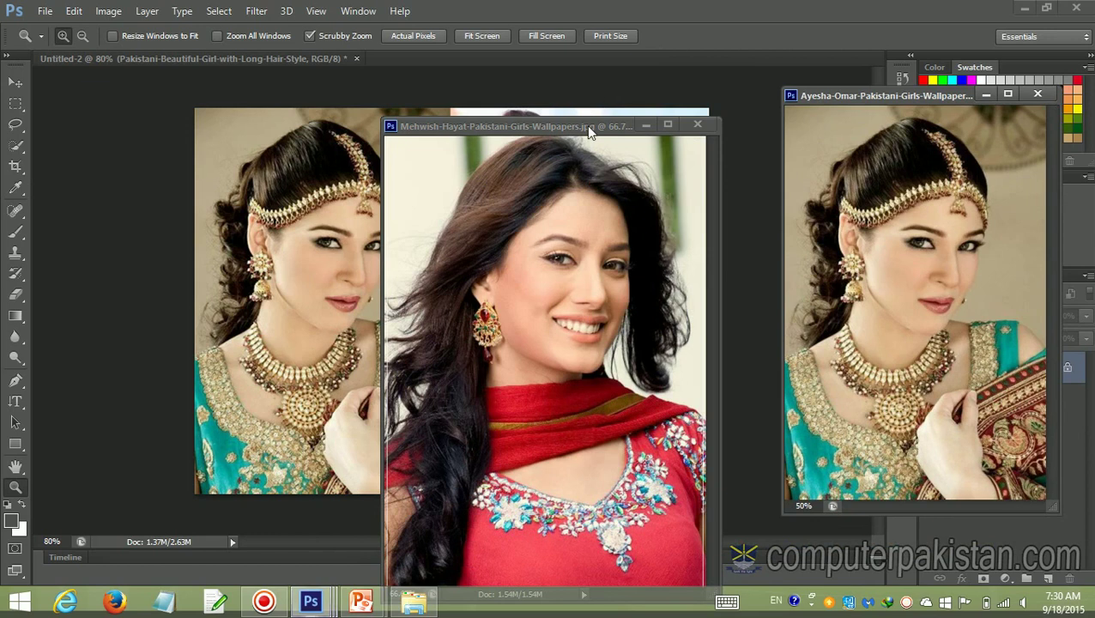
mouse_move(586, 126)
left_mouse_down()
mouse_move(811, 300)
mouse_move(961, 233)
mouse_move(918, 197)
mouse_move(931, 267)
mouse_move(833, 213)
mouse_move(908, 189)
left_mouse_up()
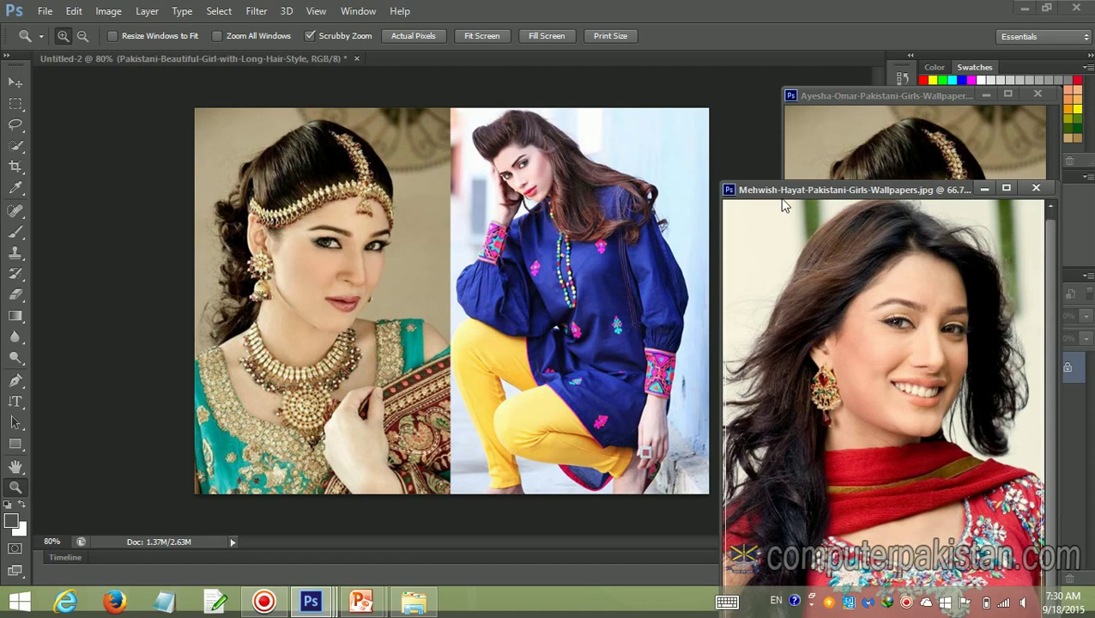
left_click_drag(773, 191, 613, 164)
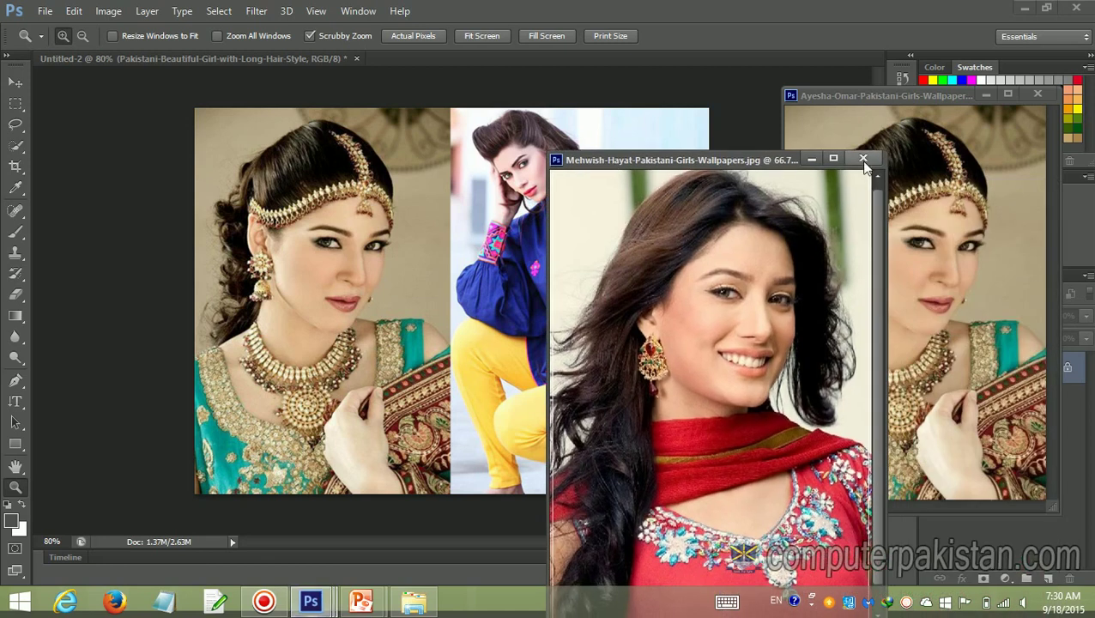
left_click(863, 158)
left_click(1038, 94)
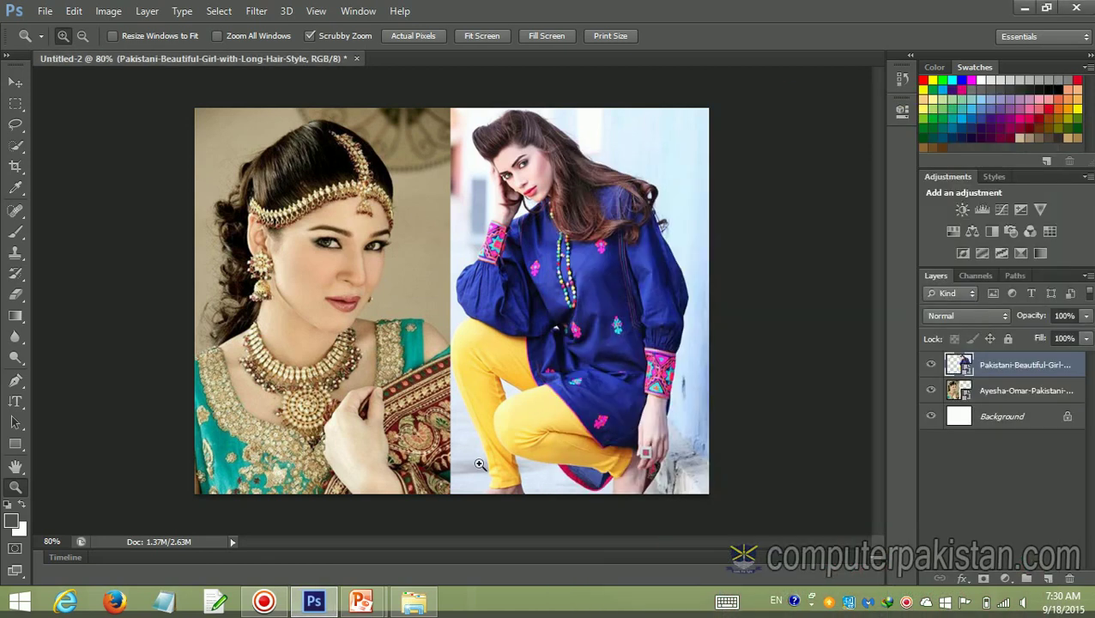
left_click(45, 12)
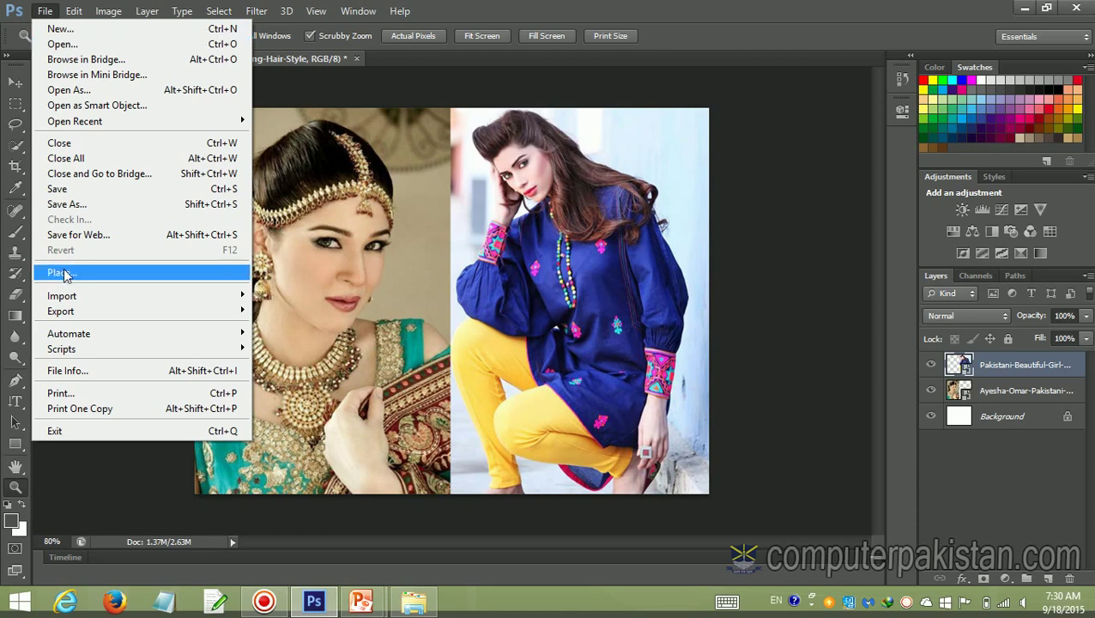
left_click(802, 268)
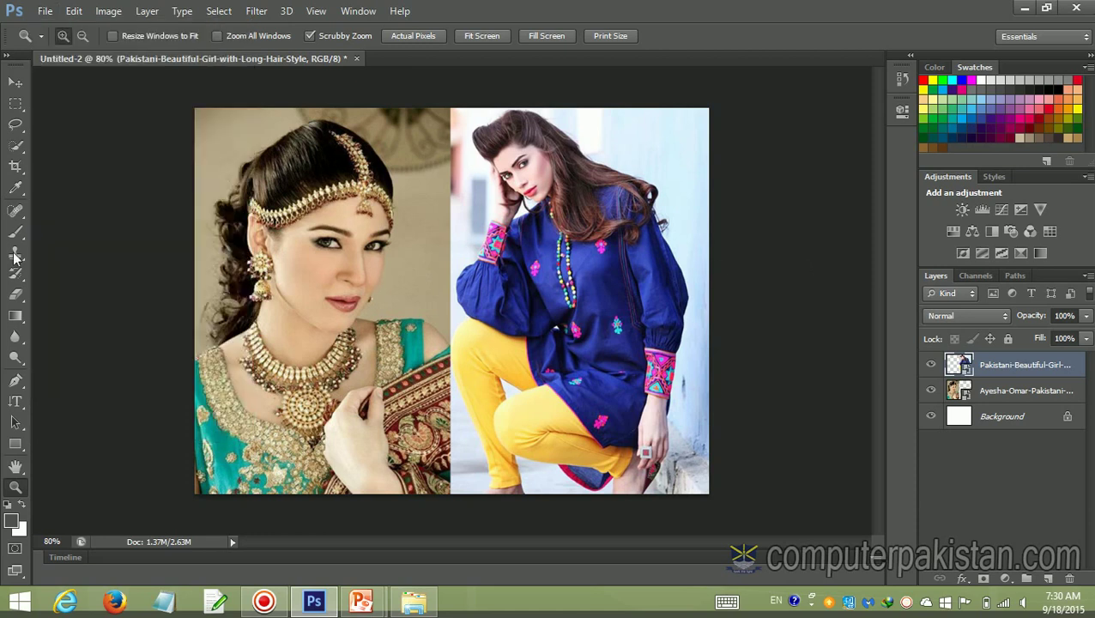
left_click(45, 12)
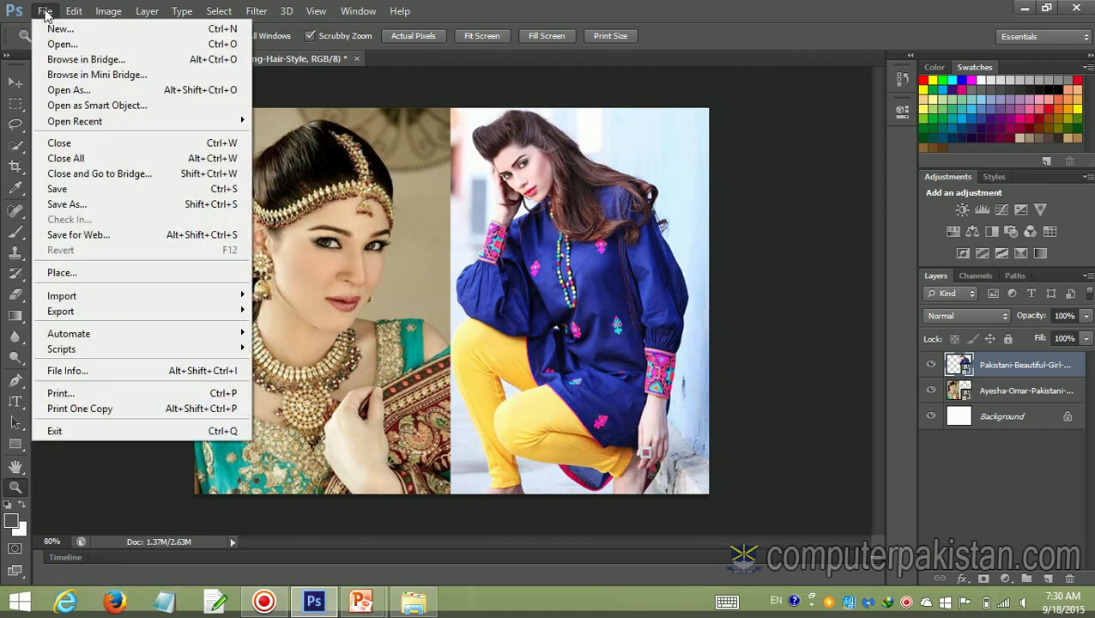
Begin Save As and create a new Project folder inside Photoshop CS6.
left_click(52, 206)
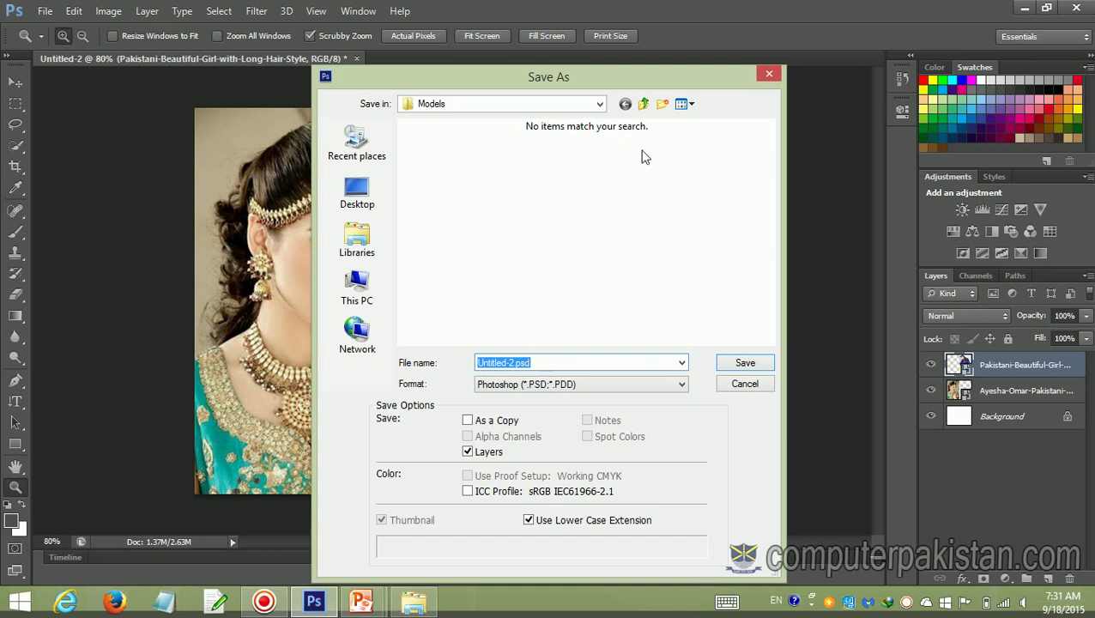
left_click(642, 104)
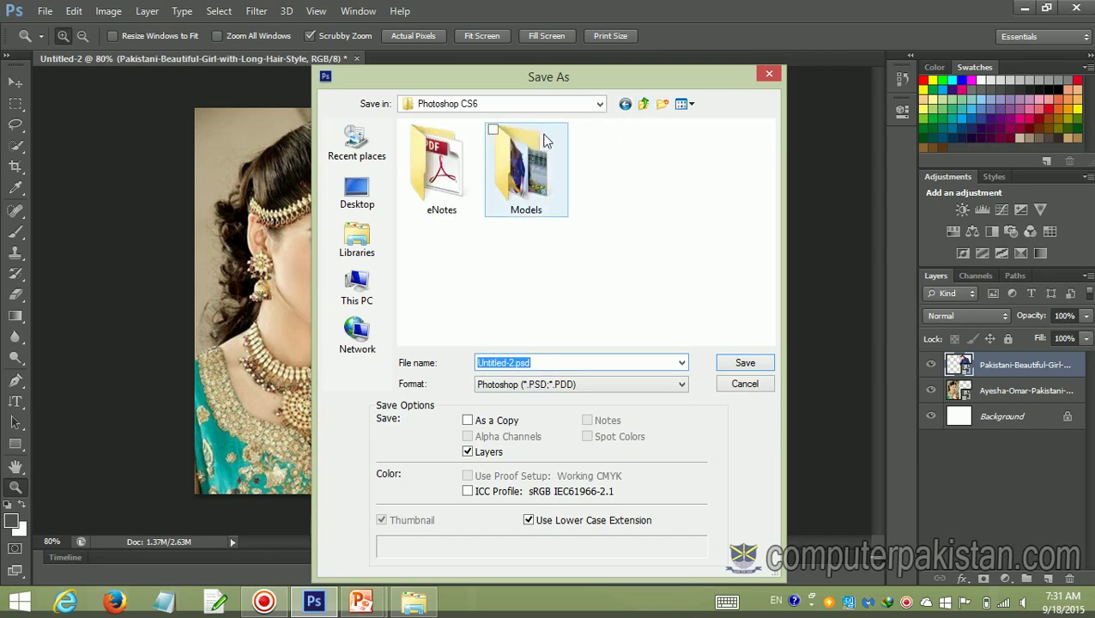
left_click(662, 103)
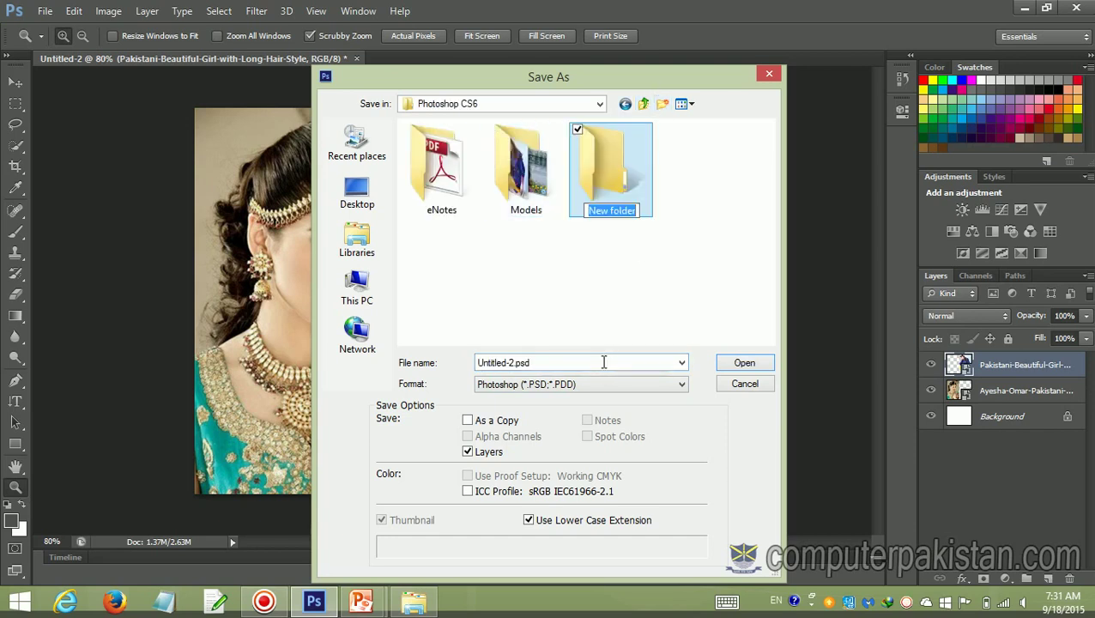
type("Projec")
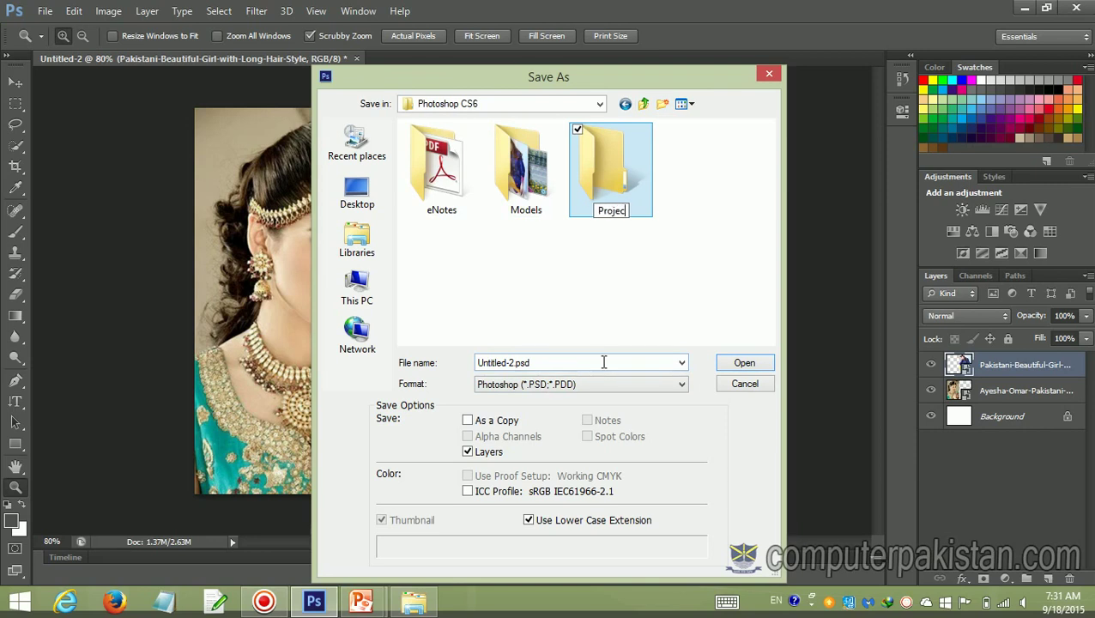
type("t")
key("Return")
double_click(614, 203)
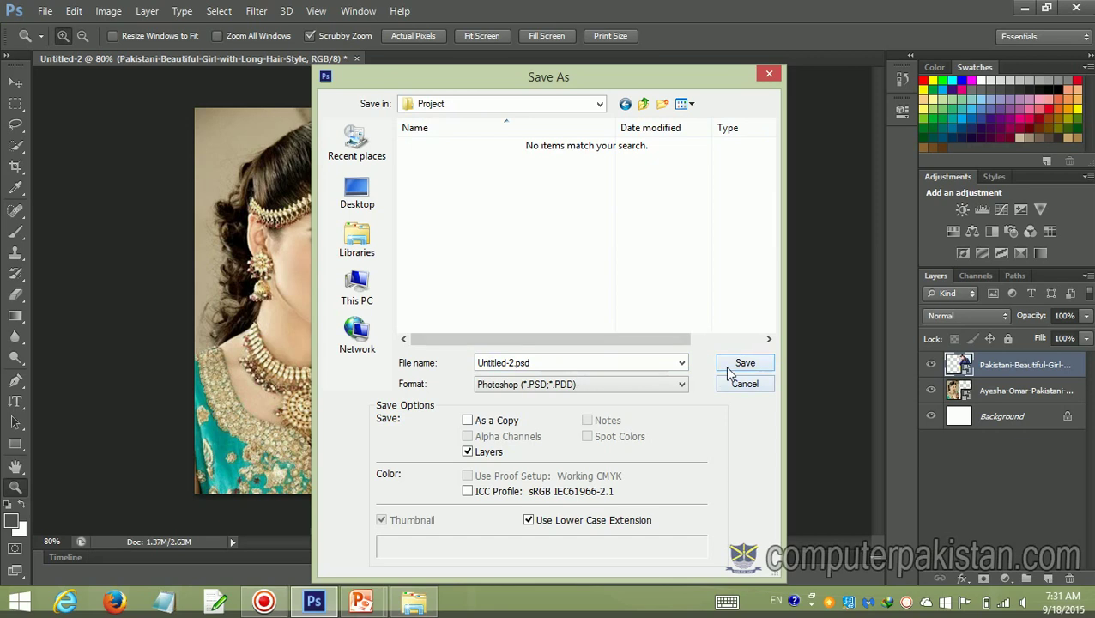
Save the collage in Project as 'Aisha and Model' PSD, accepting compatibility options.
double_click(515, 364)
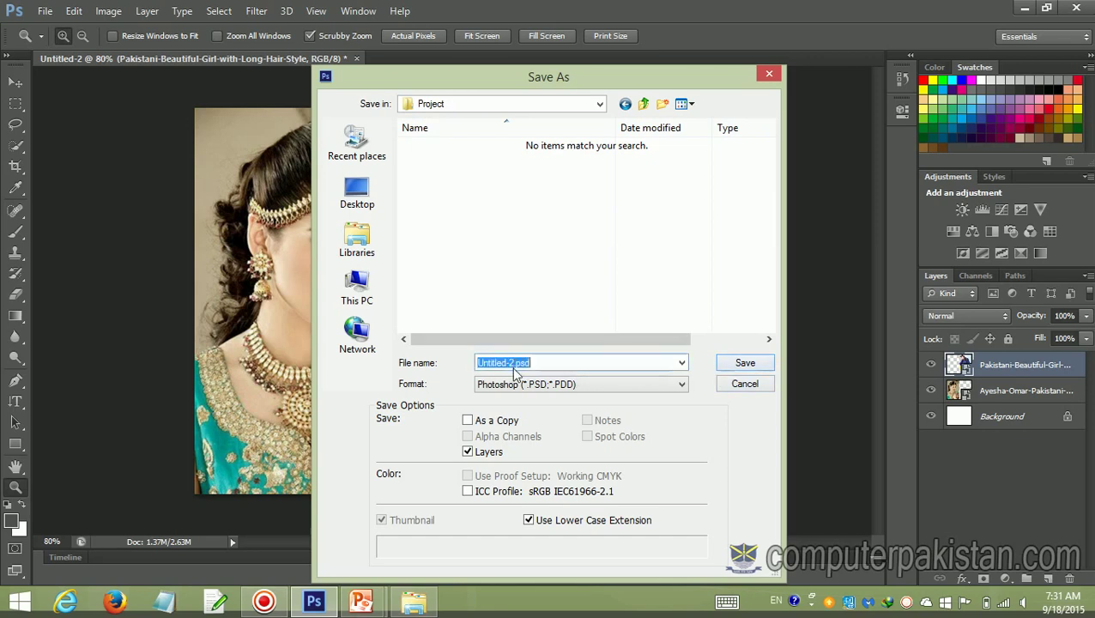
left_click(519, 364)
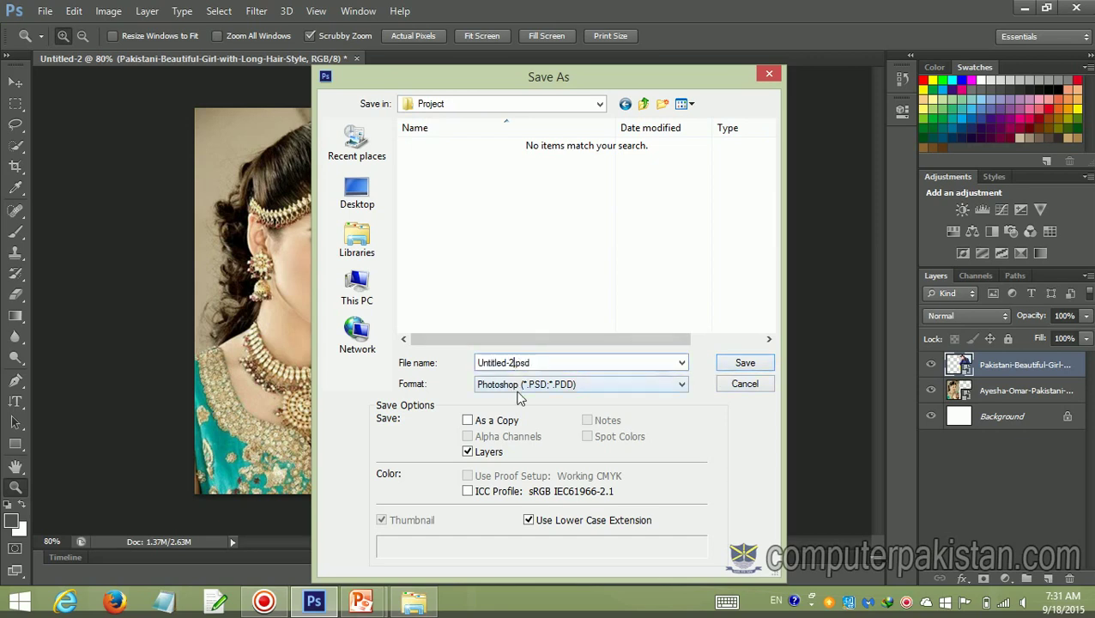
key("BackSpace")
key("BackSpace")
key("BackSpace")
key("BackSpace")
key("BackSpace")
type("Aisha a")
type("nd Mo")
type("del")
left_click(740, 366)
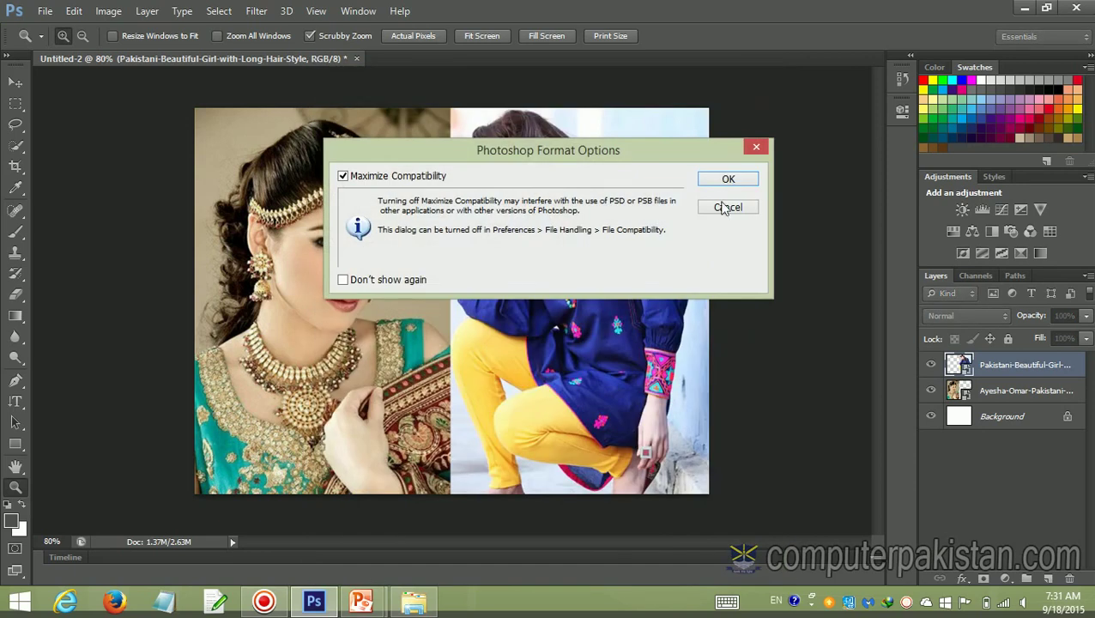
left_click(726, 180)
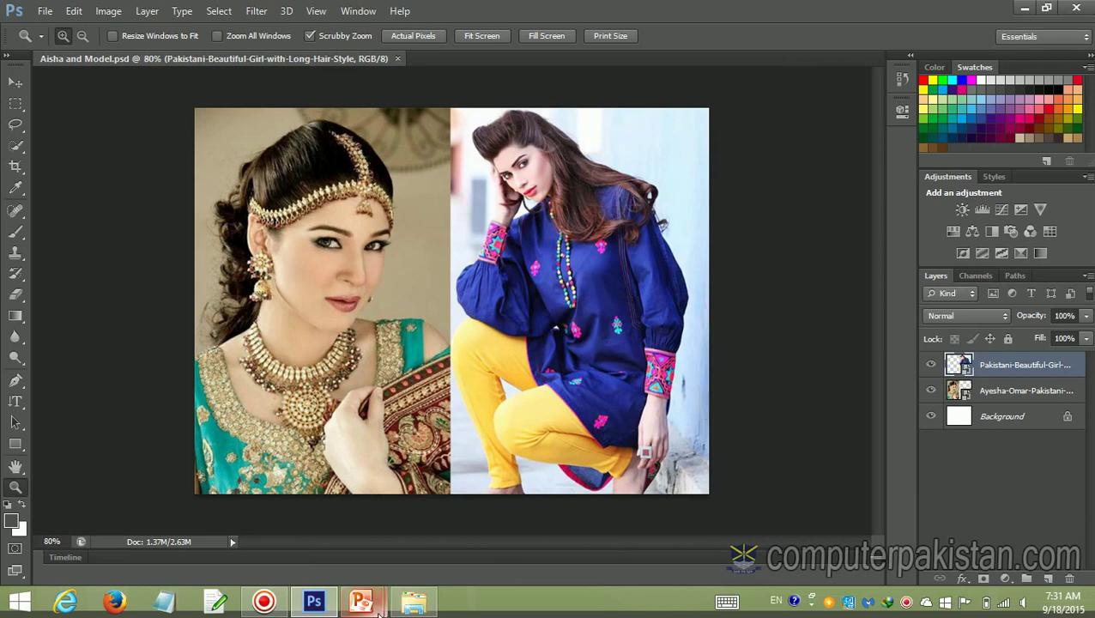
Save a JPEG copy of the collage with Quality set to 12 (Maximum).
left_click(48, 12)
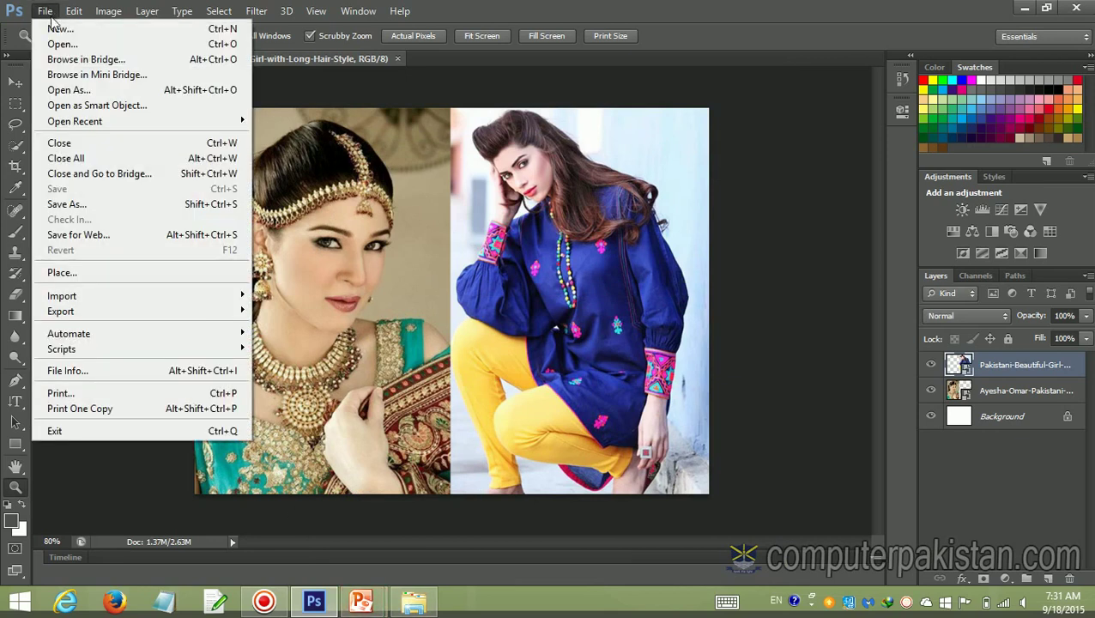
left_click(71, 203)
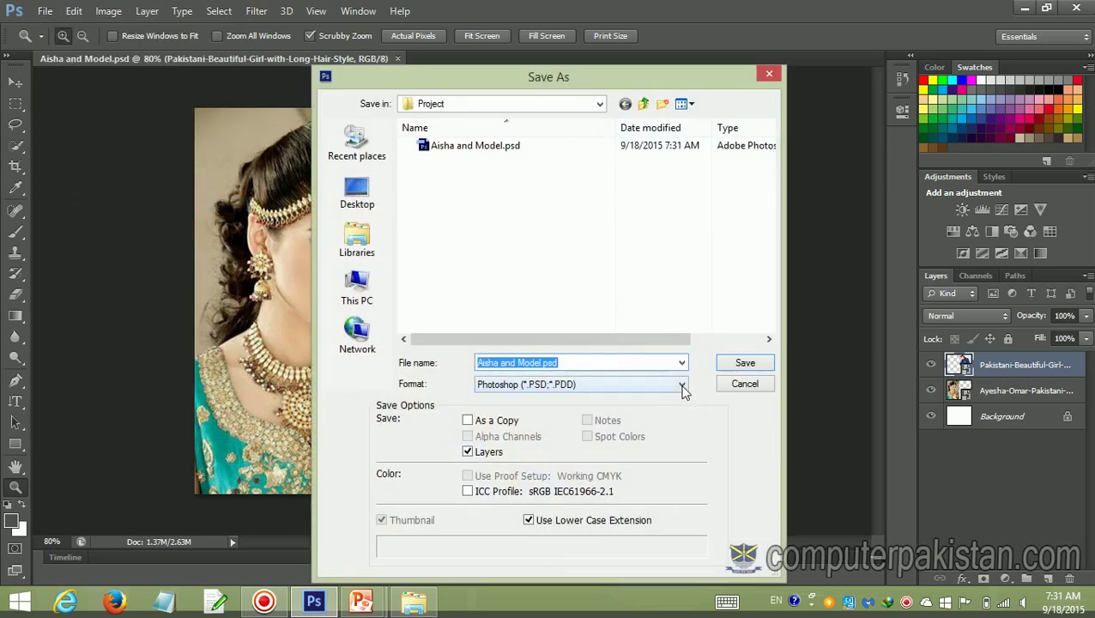
left_click(682, 385)
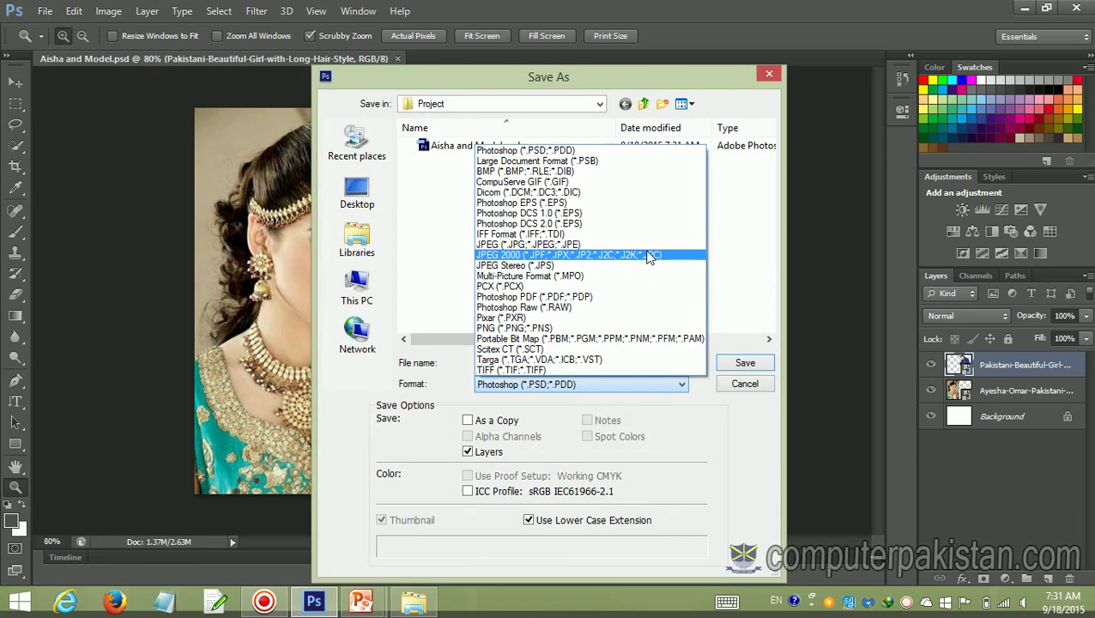
left_click(645, 245)
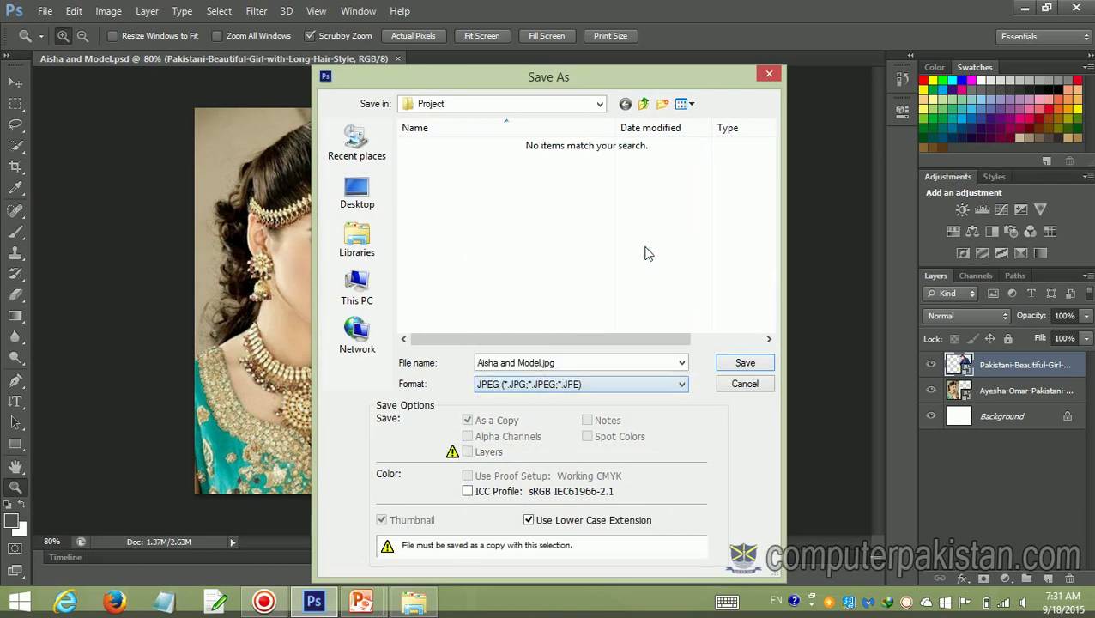
left_click(738, 362)
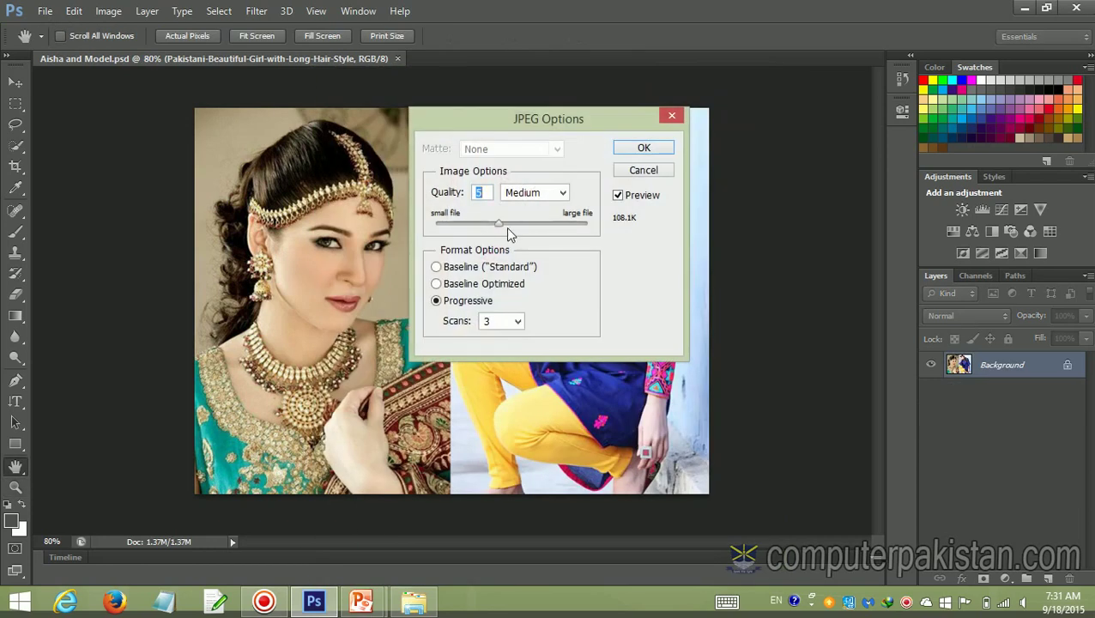
left_click_drag(503, 227, 586, 228)
left_click(641, 147)
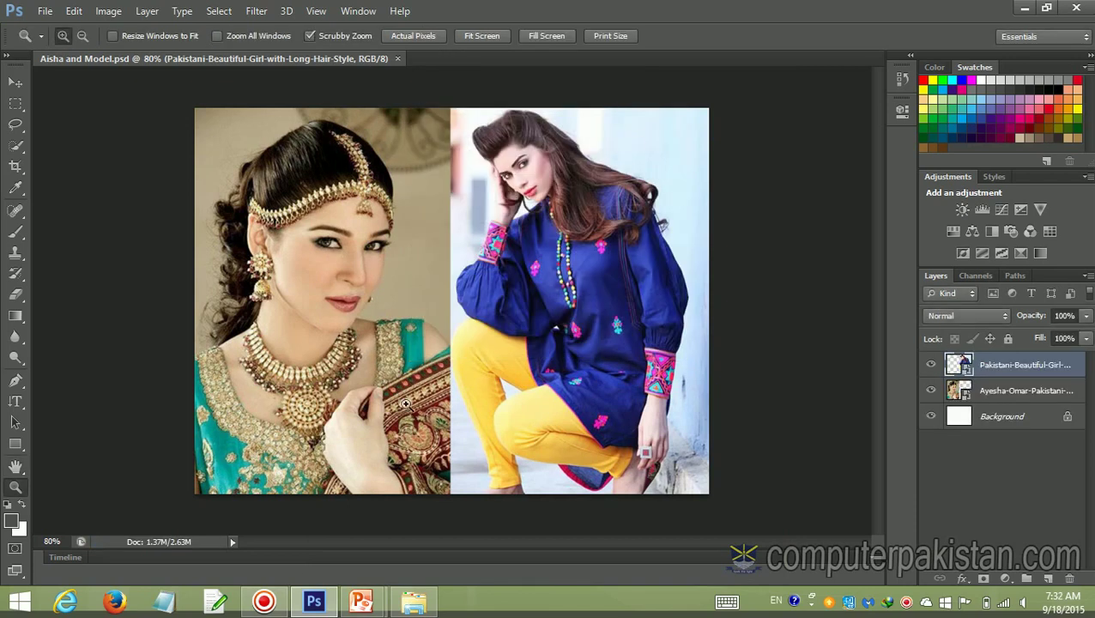
Open the Project folder in File Explorer and check the saved Aisha and Model.psd.
left_click(416, 602)
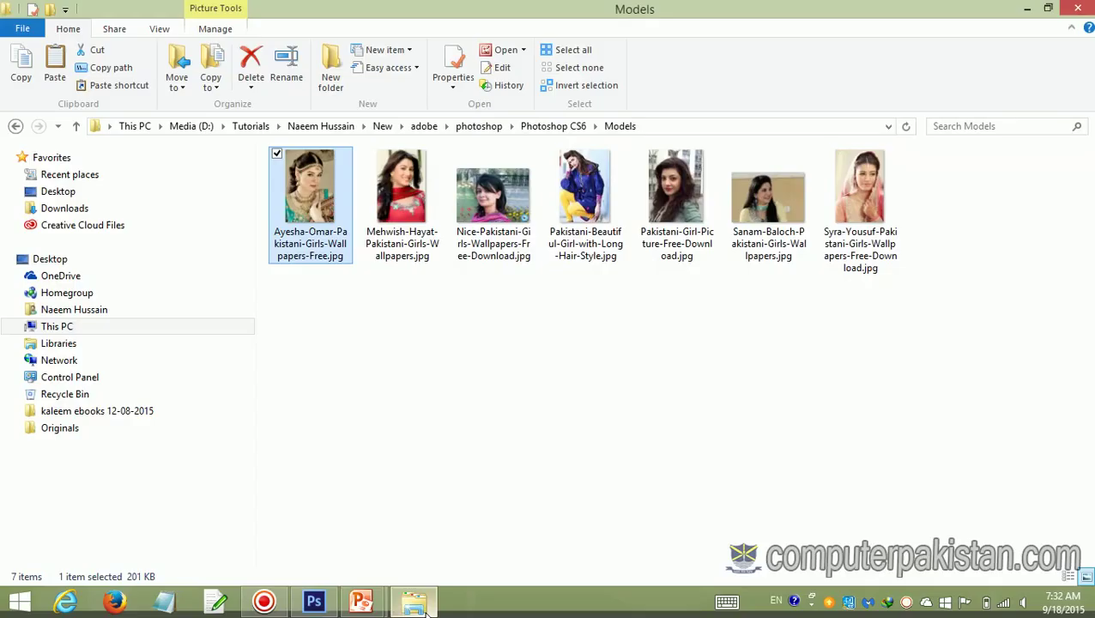
left_click(15, 127)
double_click(478, 230)
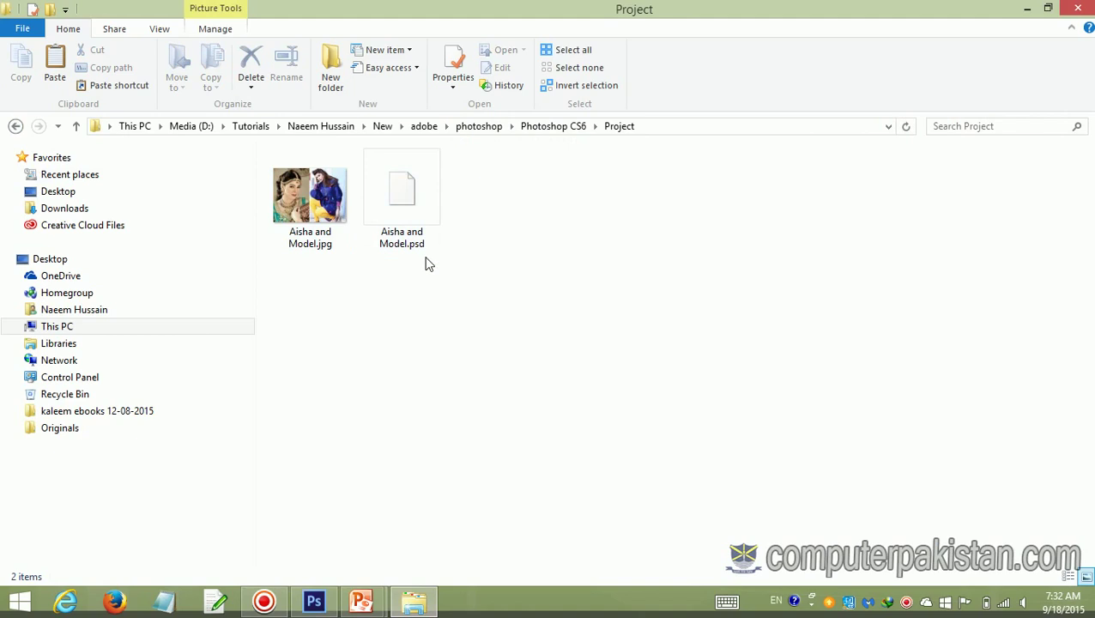
double_click(405, 216)
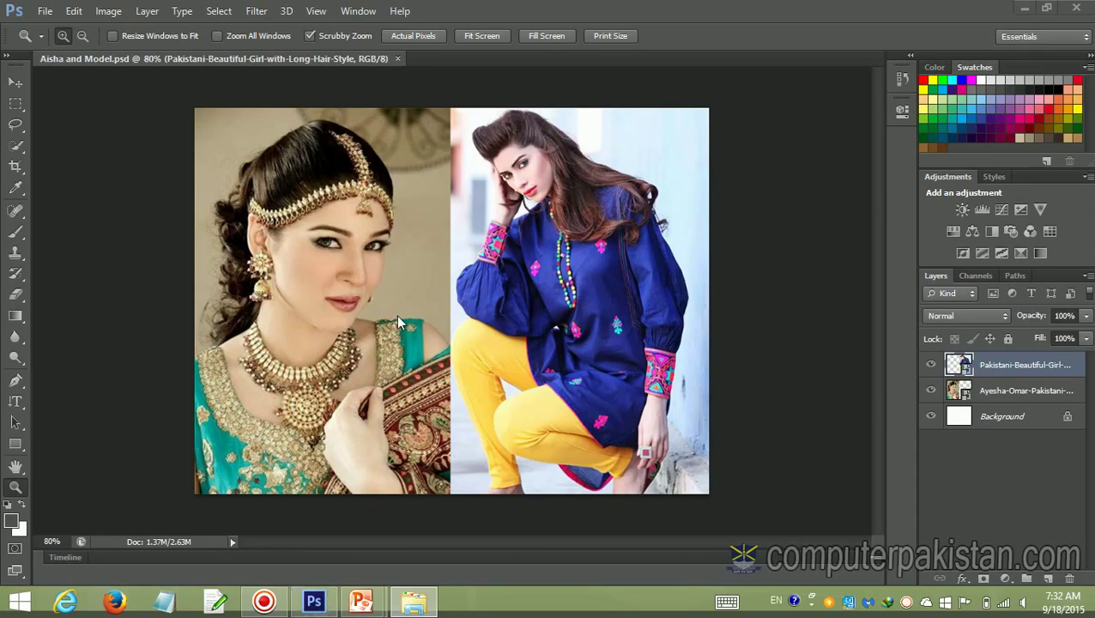
left_click(1024, 7)
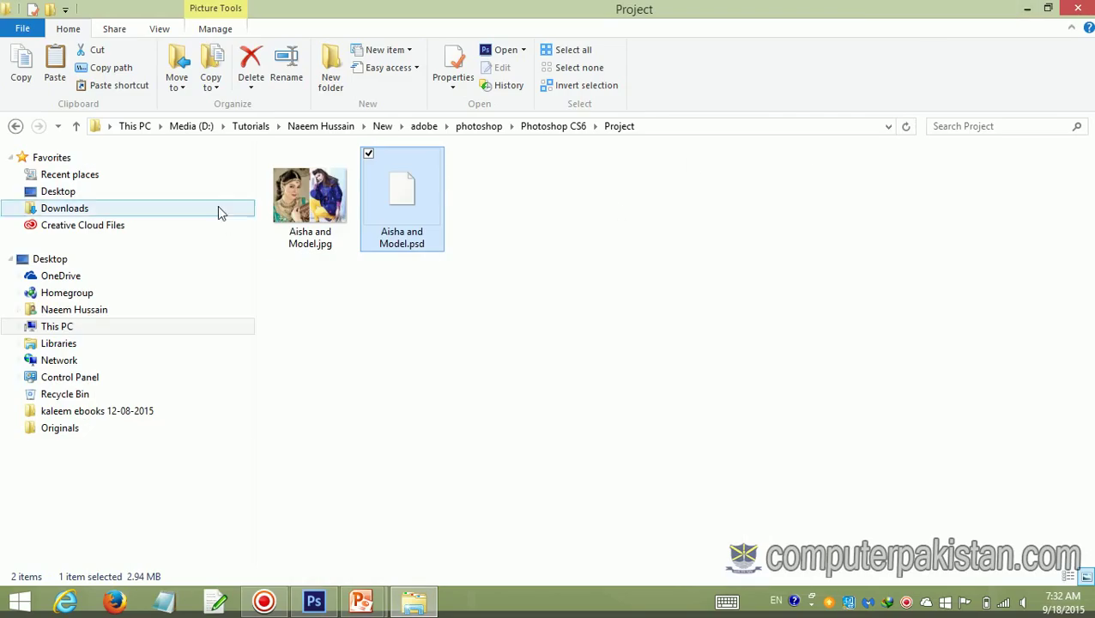
Preview Aisha and Model.jpg, close the viewer, and return to the Photoshop CS6 folder.
left_click(294, 198)
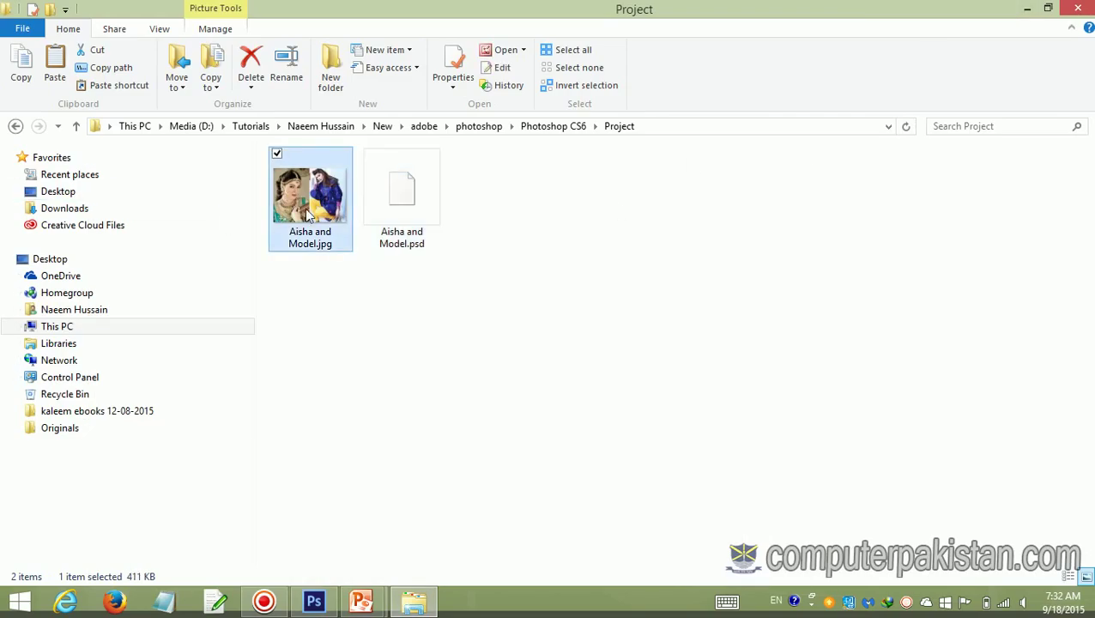
double_click(314, 206)
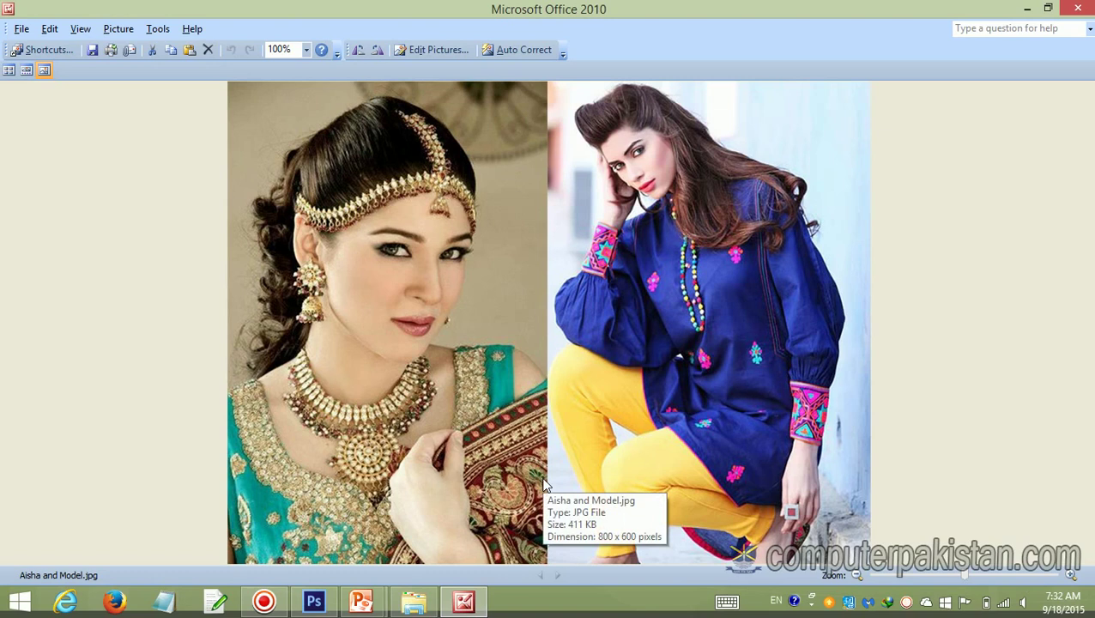
left_click(1078, 8)
left_click(15, 126)
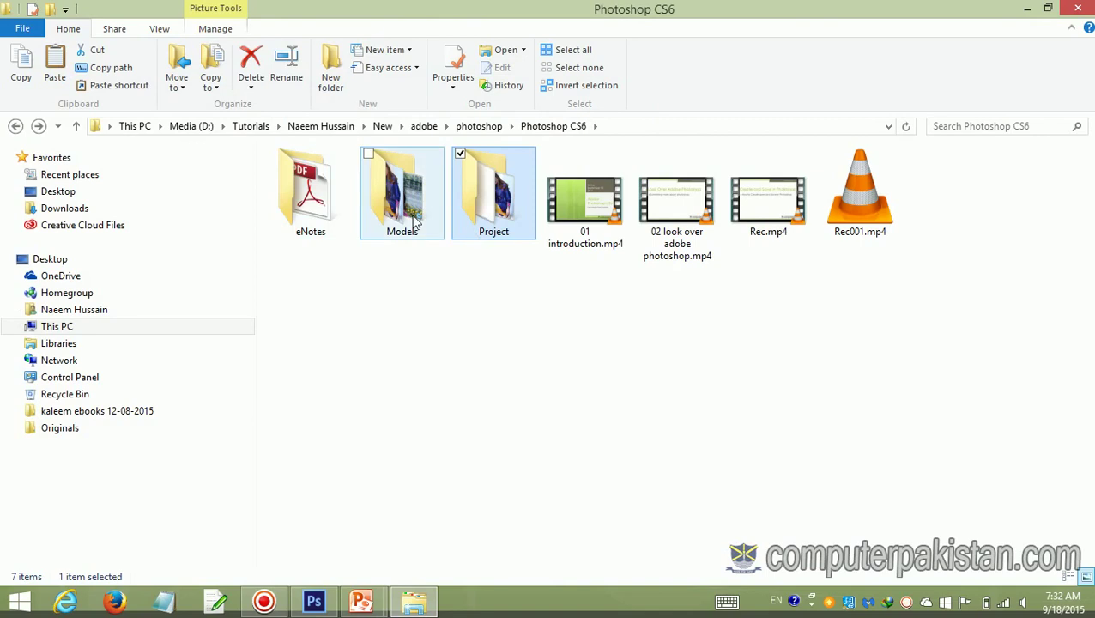
Move the Models folder into eNotes, leave Project where it is since it's in use, and return to Photoshop.
left_click_drag(408, 225, 329, 228)
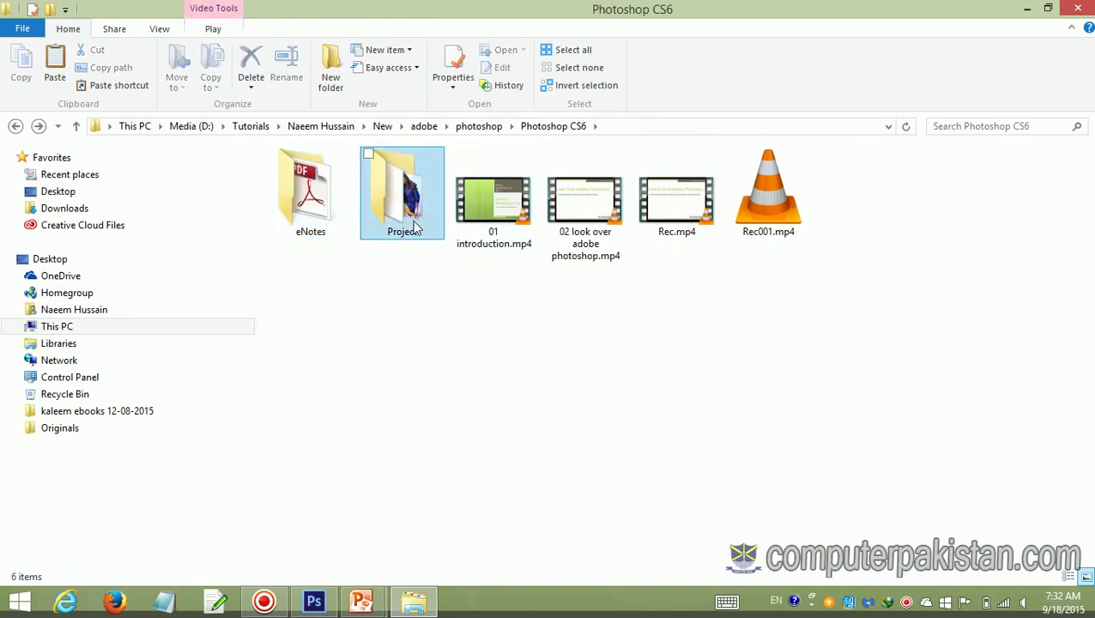
left_click_drag(411, 227, 335, 227)
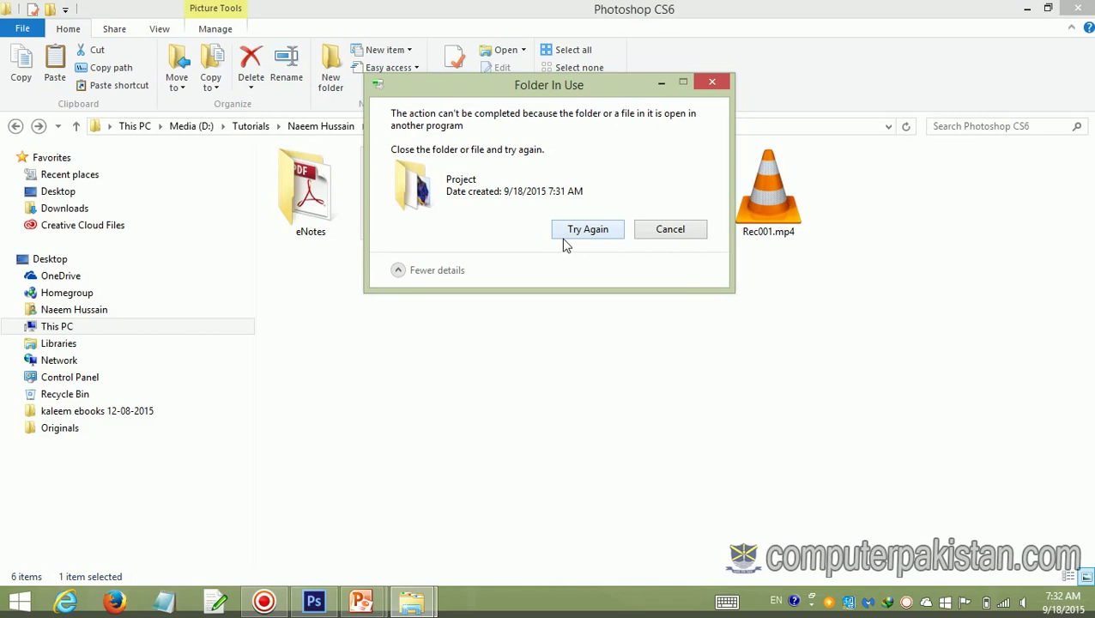
left_click(663, 232)
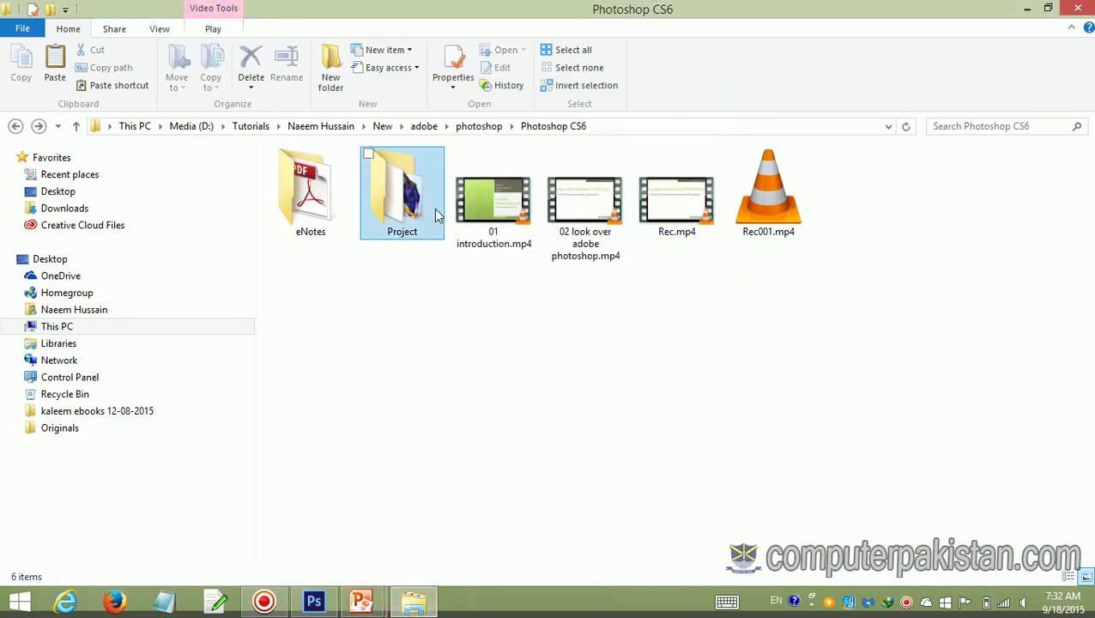
left_click(316, 599)
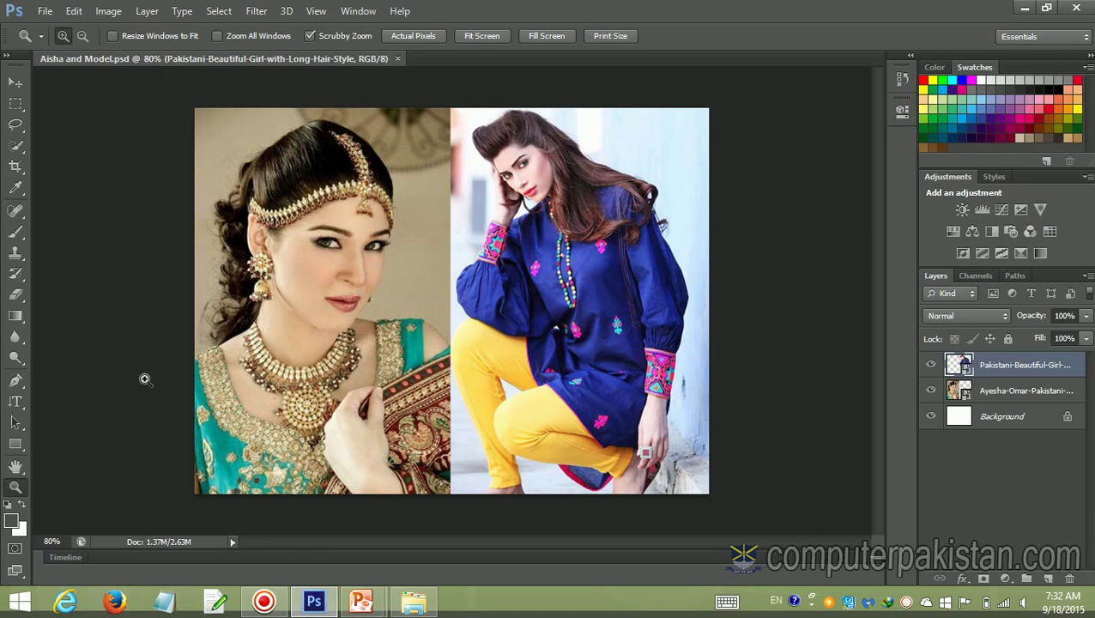
Create a new 800×600 pixel document with a white background, Untitled-1.
mouse_move(314, 600)
left_click(368, 606)
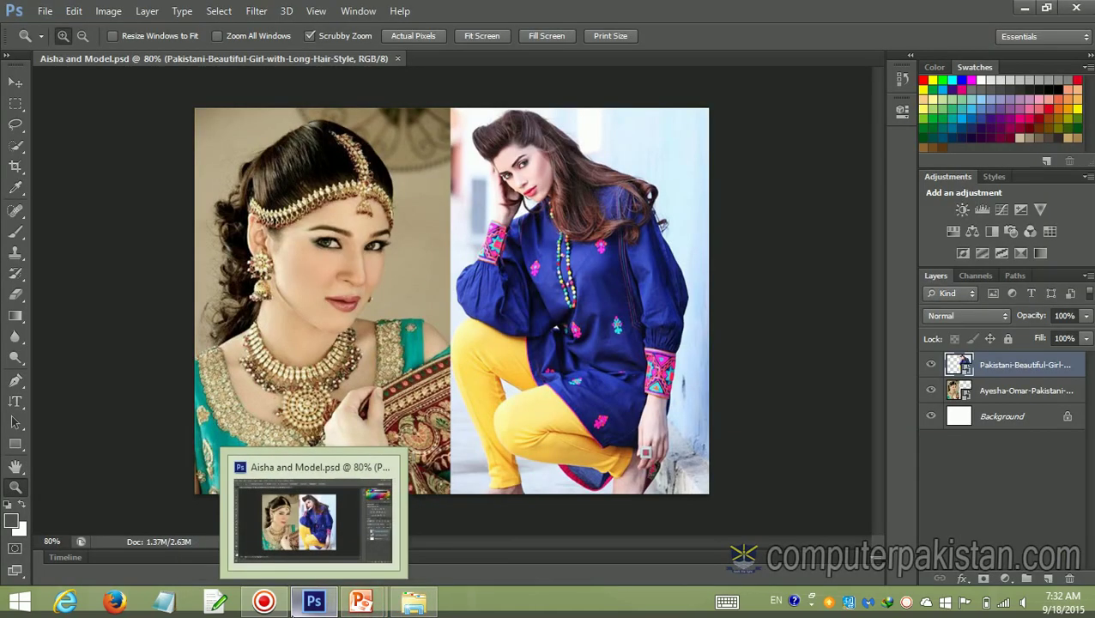
left_click(313, 603)
left_click(313, 602)
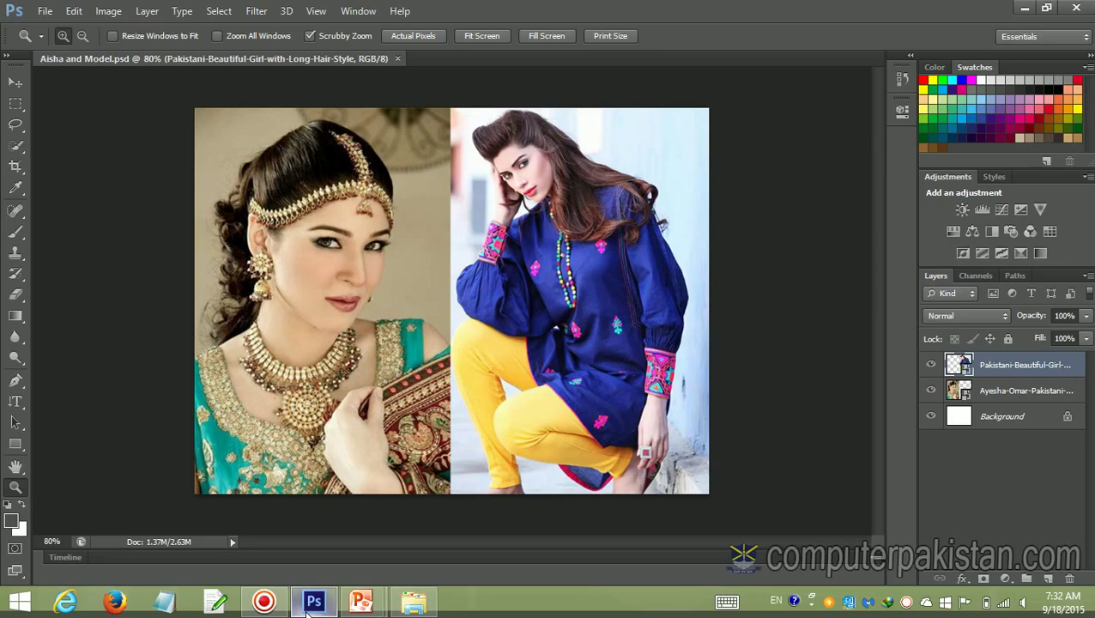
left_click(45, 11)
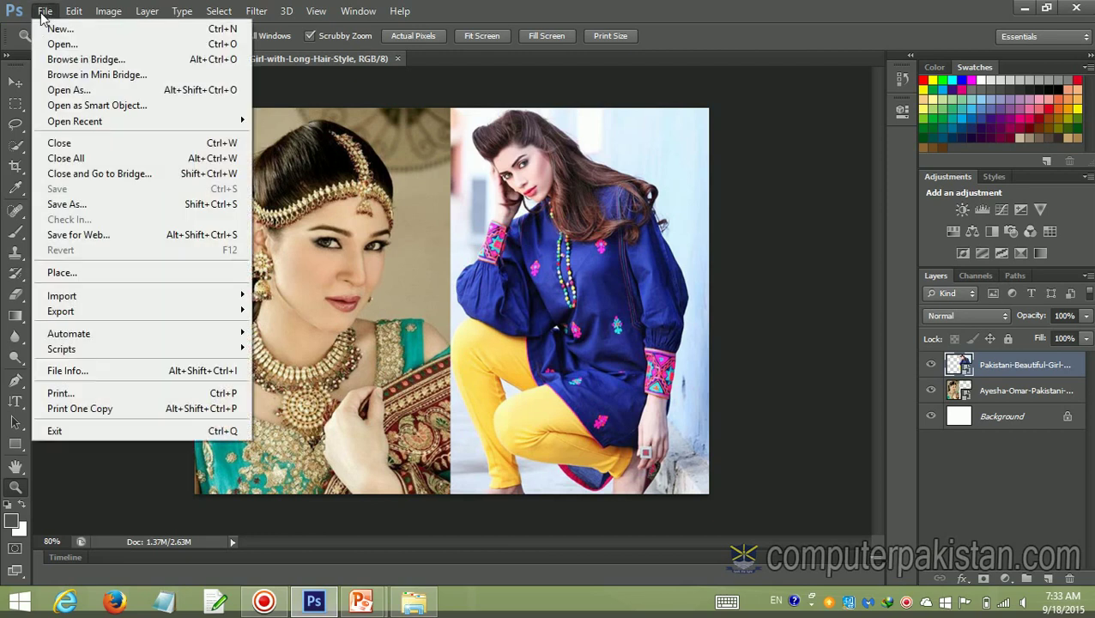
left_click(50, 29)
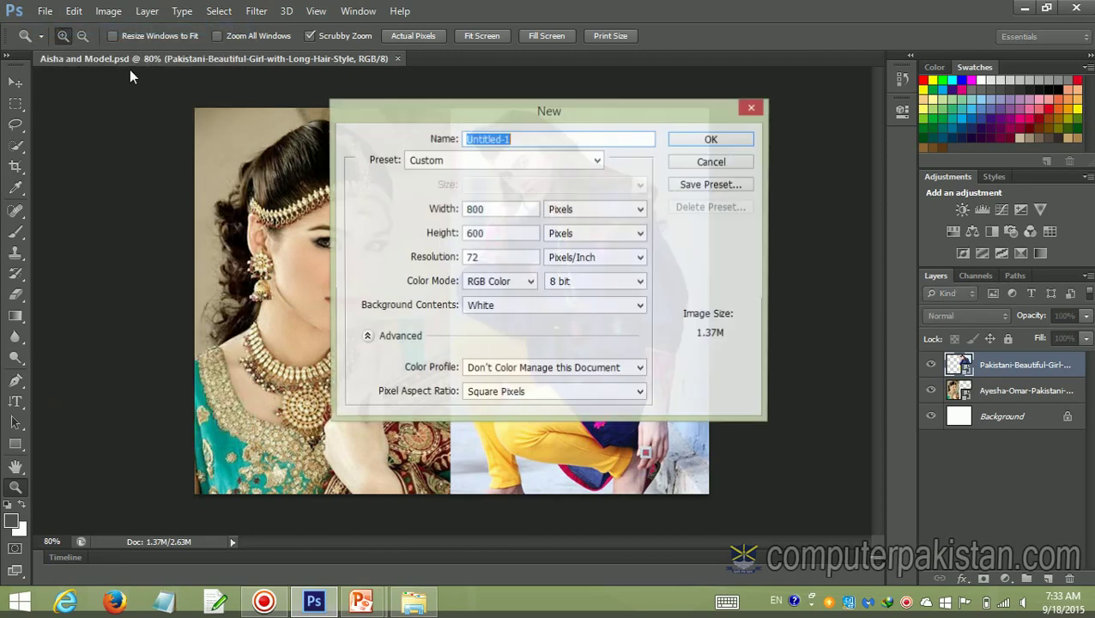
left_click(711, 139)
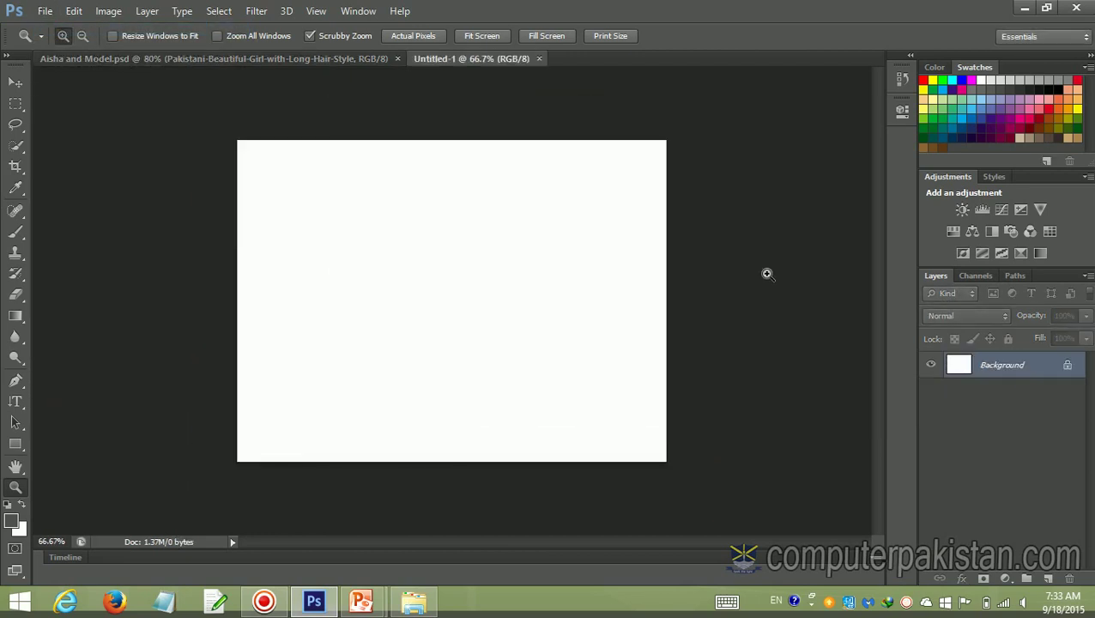
Open Ayesha-Omar-Pakistani-Girls-Wallpapers-Free.jpg from eNotes > Models, then return to the Aisha and Model.psd collage.
left_click(45, 11)
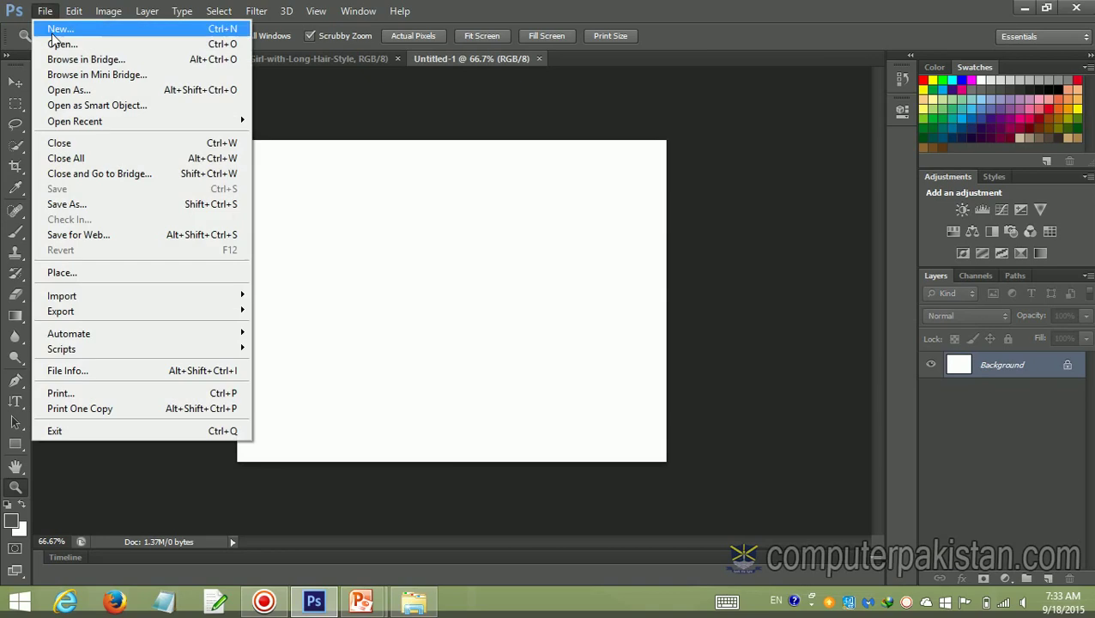
left_click(52, 42)
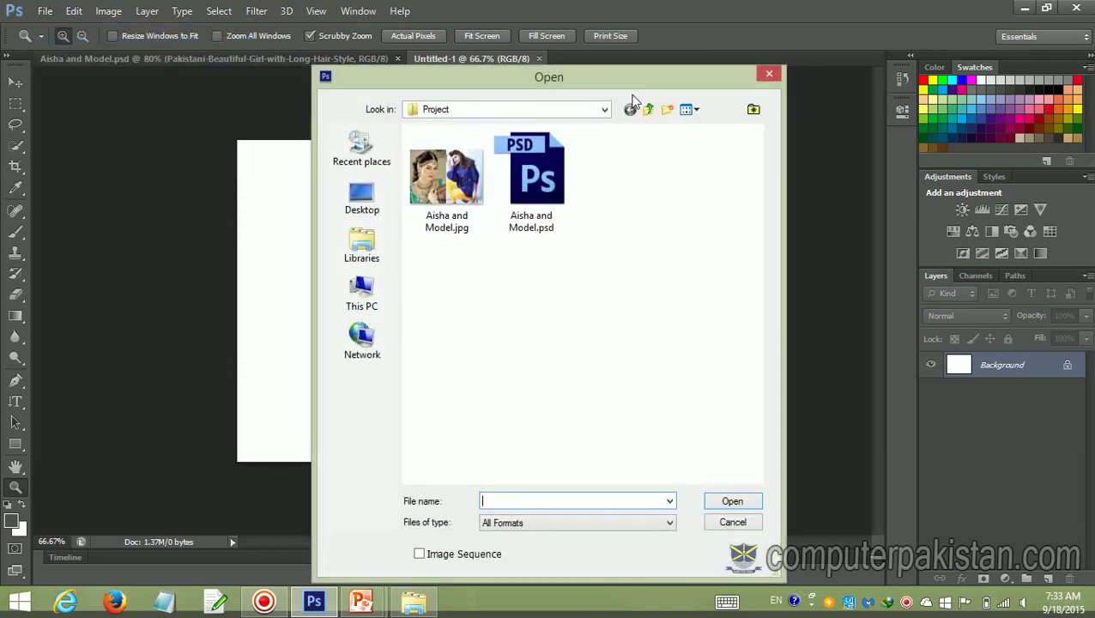
left_click(648, 111)
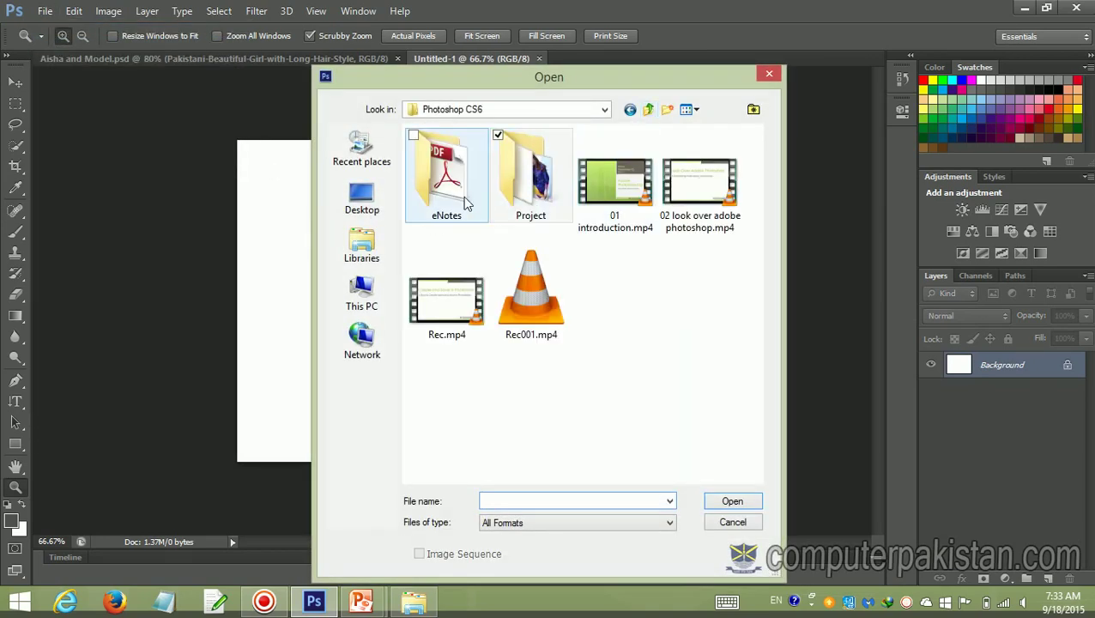
double_click(464, 154)
double_click(457, 166)
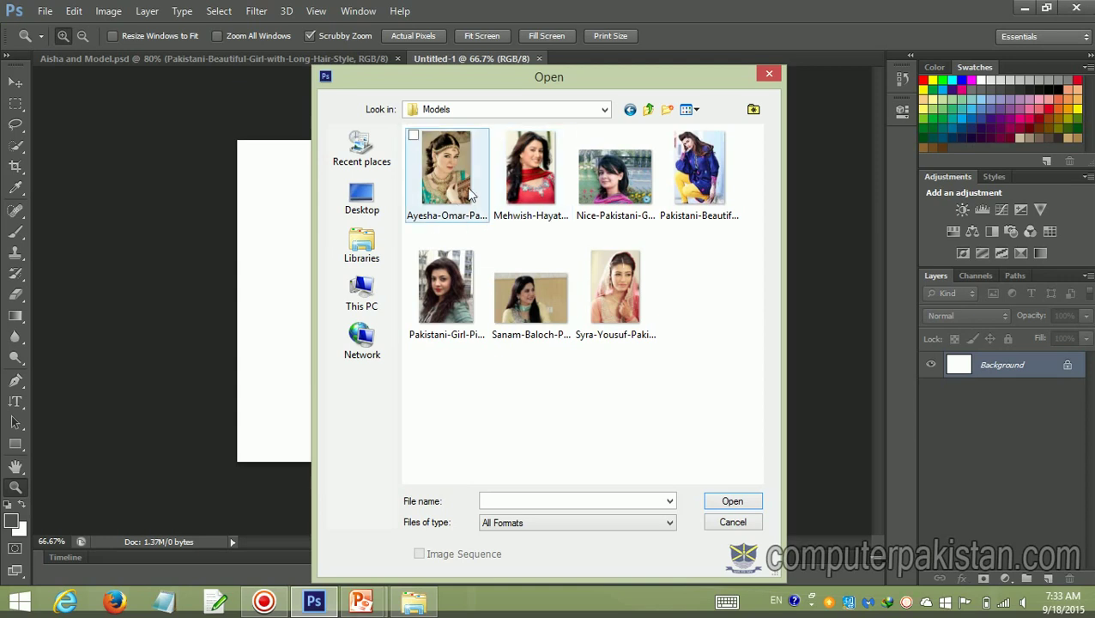
left_click(447, 171)
left_click(712, 497)
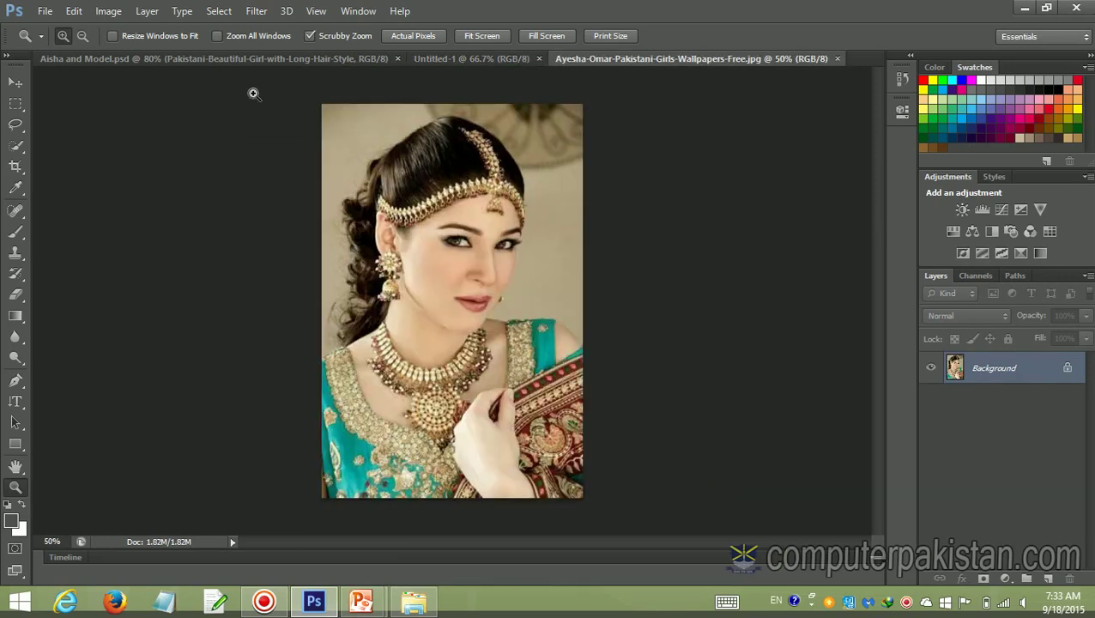
left_click(232, 61)
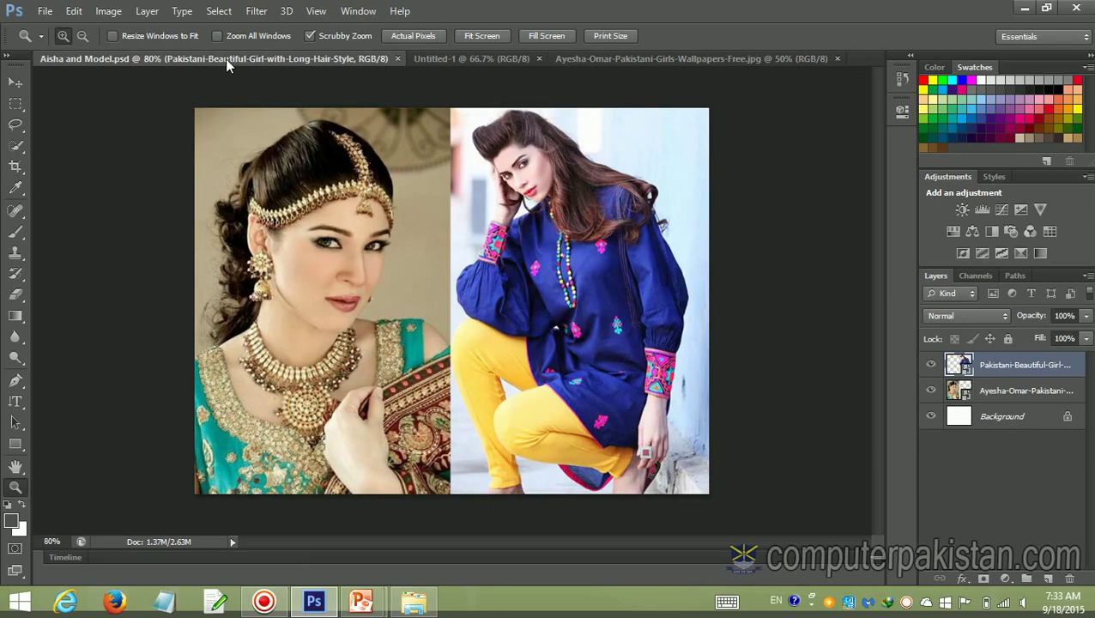
left_click(44, 10)
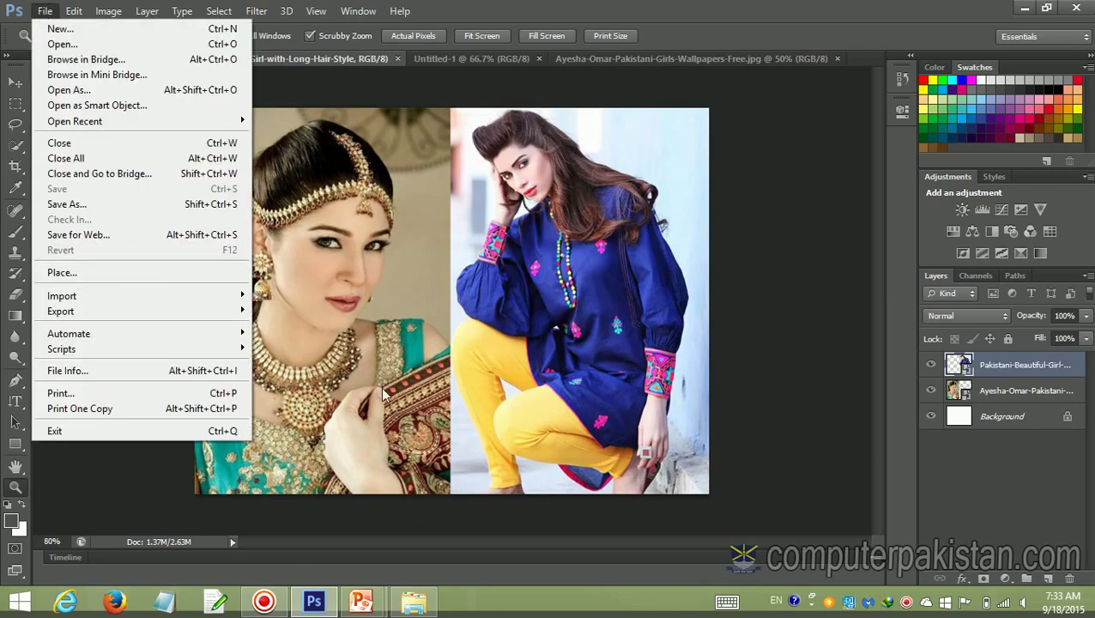
left_click(586, 495)
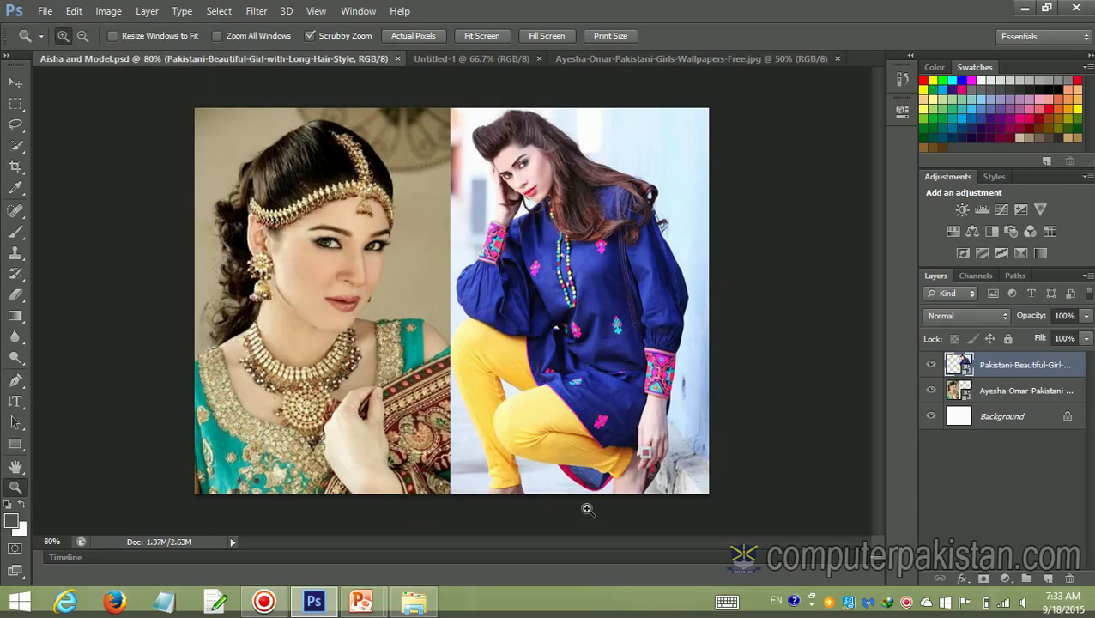
left_click(50, 11)
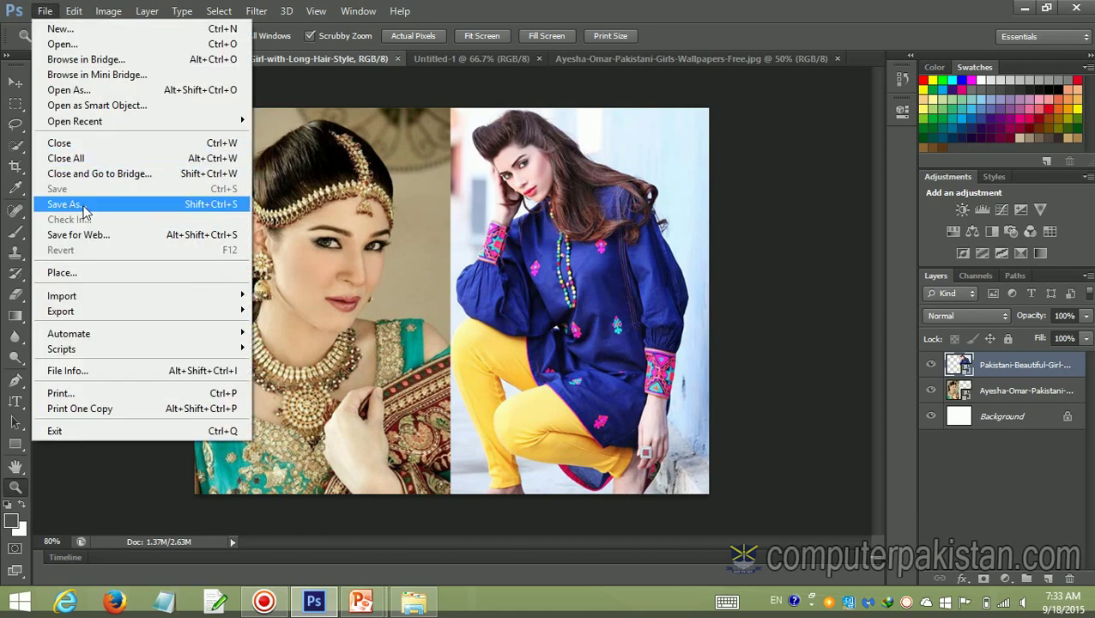
left_click(772, 277)
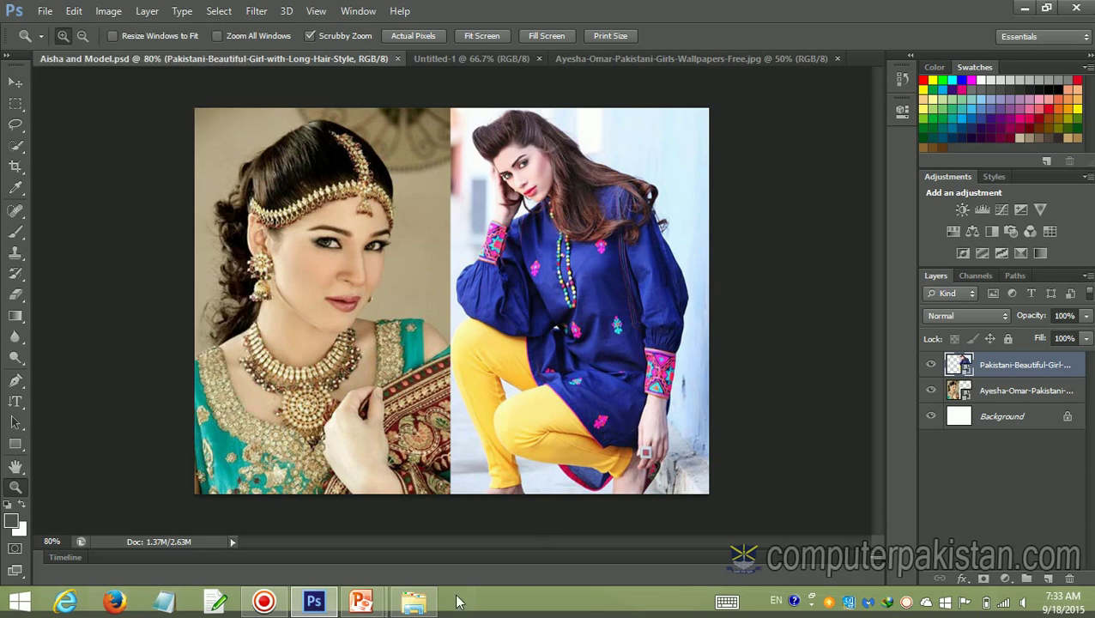
mouse_move(361, 602)
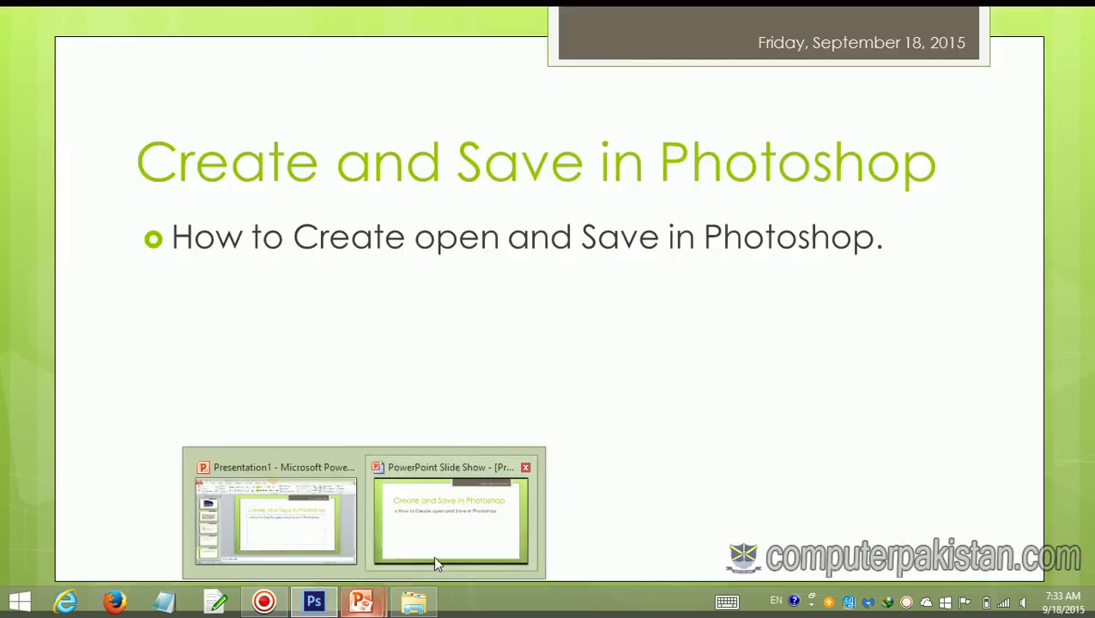
Show the 'Create and Save in Photoshop' PowerPoint slide show full screen.
left_click(432, 556)
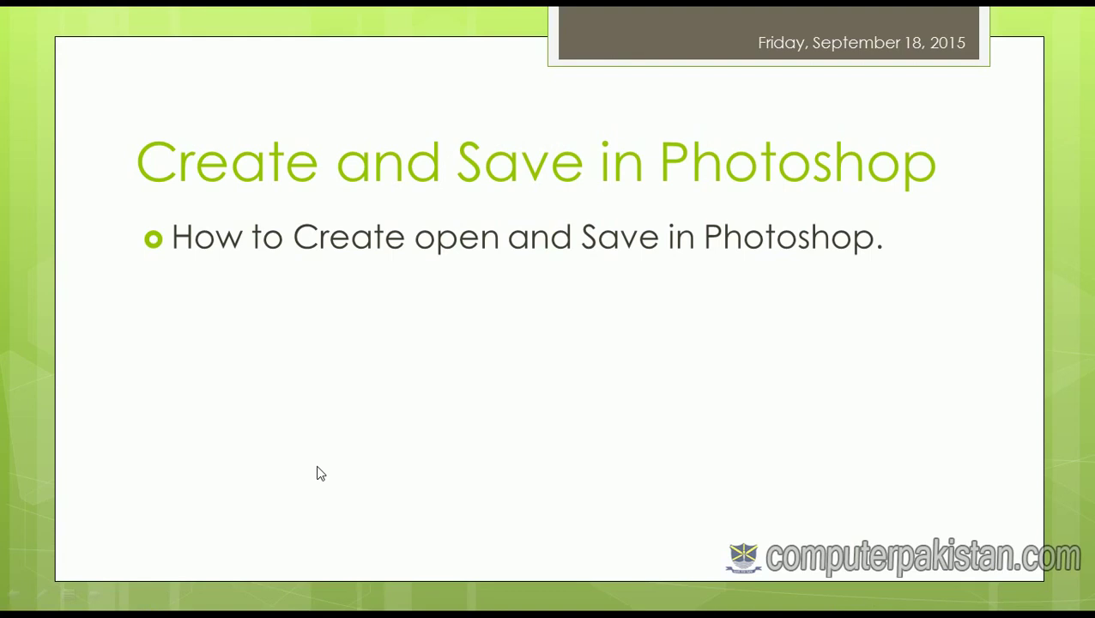